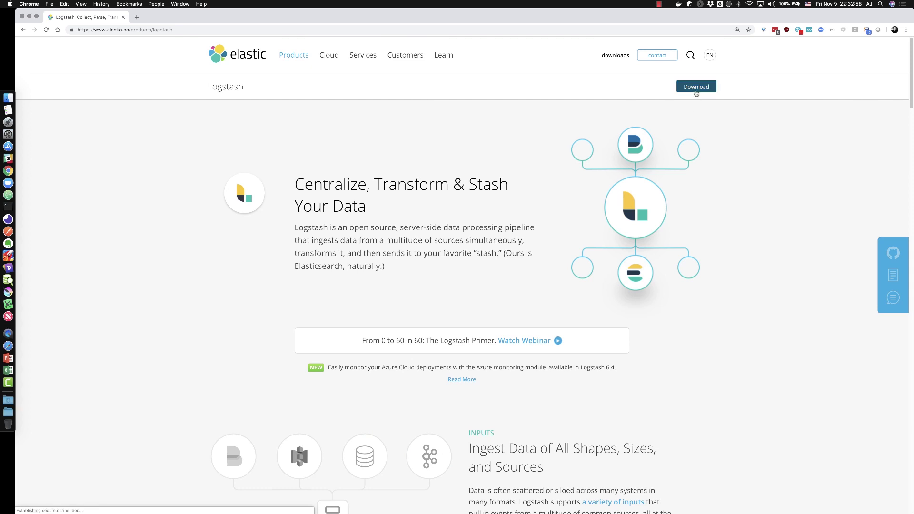
# - Open the Logstash download page on elastic.co, then move to the Terminal desktop
pyautogui.click(686, 84)
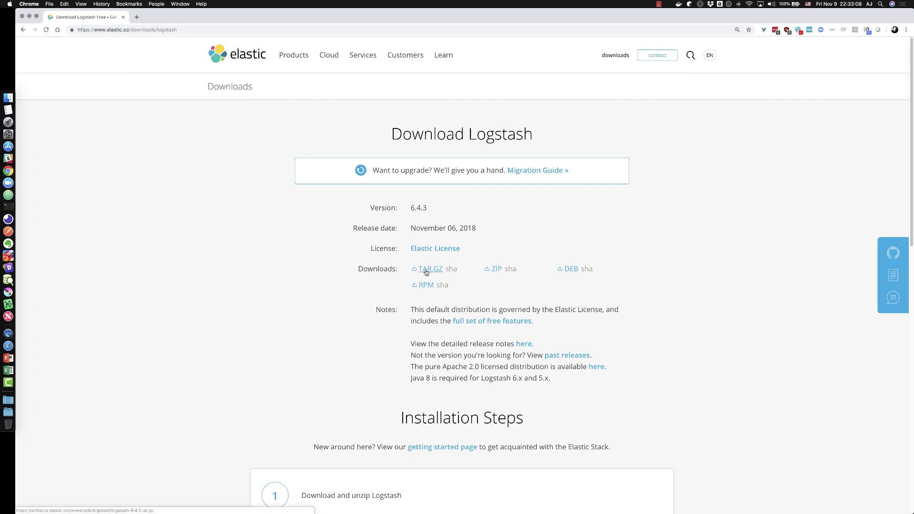
pyautogui.hotkey('ctrl', 'Right')
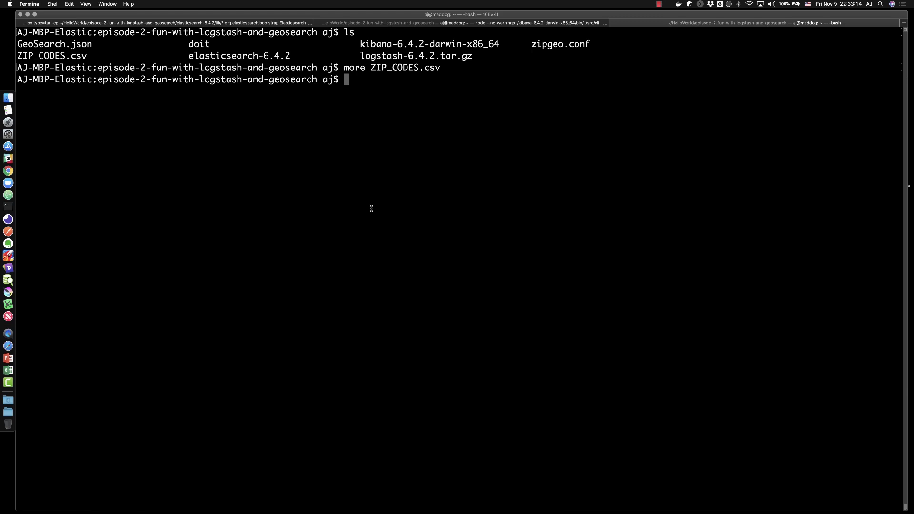
# - Preview ZIP_CODES.csv with more, highlighting the first record's latitude 18.180555
pyautogui.write('more Z')
pyautogui.press('Tab')
pyautogui.press('Return')
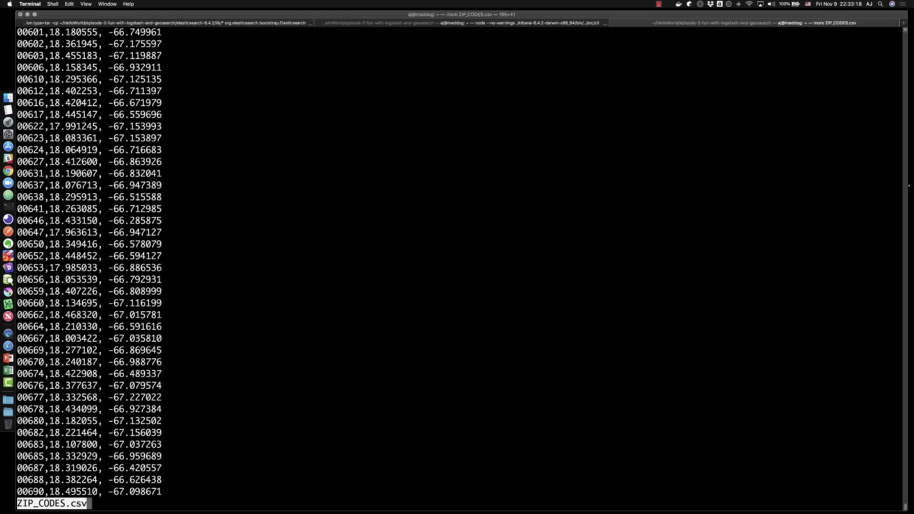
pyautogui.doubleClick(37, 34)
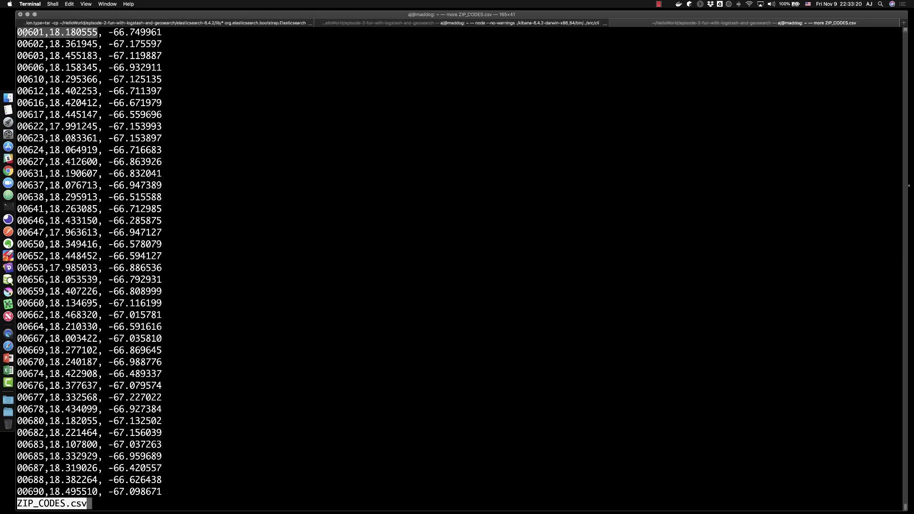
pyautogui.click(37, 35)
pyautogui.moveTo(49, 34); pyautogui.dragTo(97, 34)
pyautogui.click(161, 41)
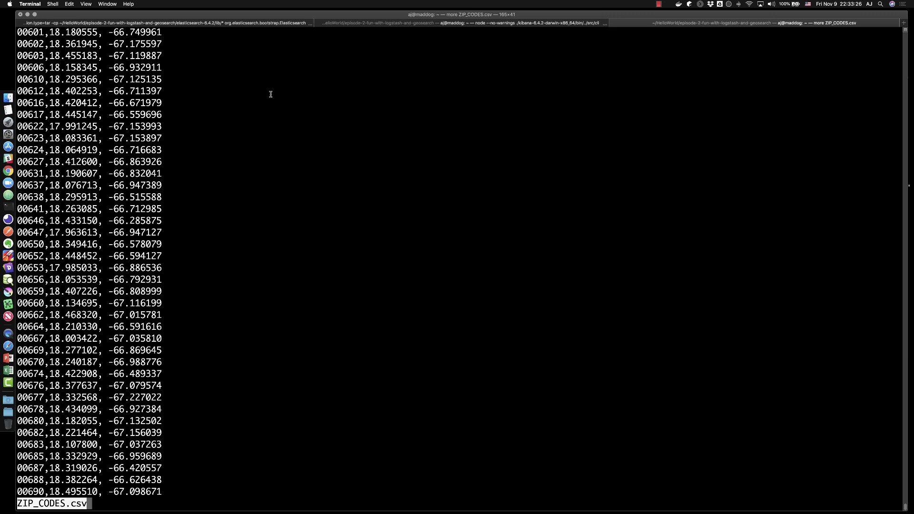
# - Quit the preview, list the folder and extract logstash-6.4.2.tar.gz with tar zxvf
pyautogui.write('qls')
pyautogui.press('Return')
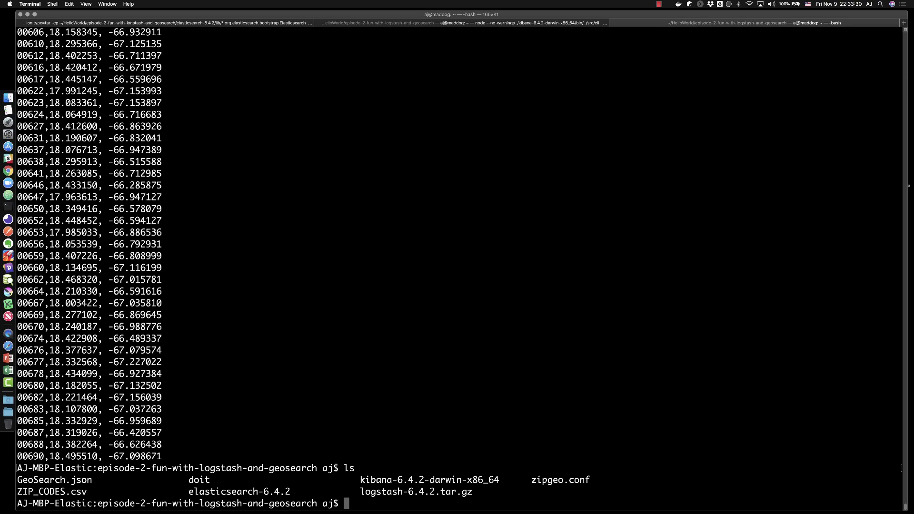
pyautogui.write('tar zxvf l')
pyautogui.press('Tab')
pyautogui.press('Return')
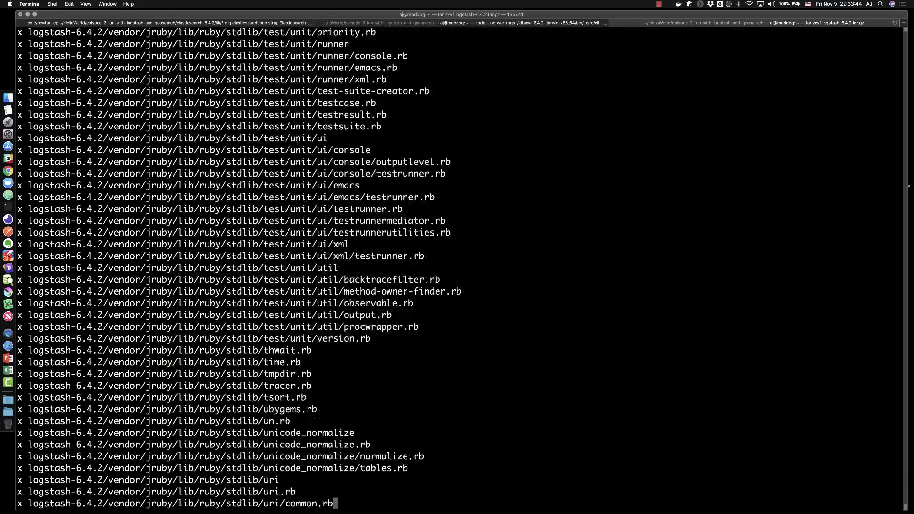
# - List the folder again and open zipgeo.conf in vi
pyautogui.write('ls')
pyautogui.press('Return')
pyautogui.write('vi zipgeo.conf')
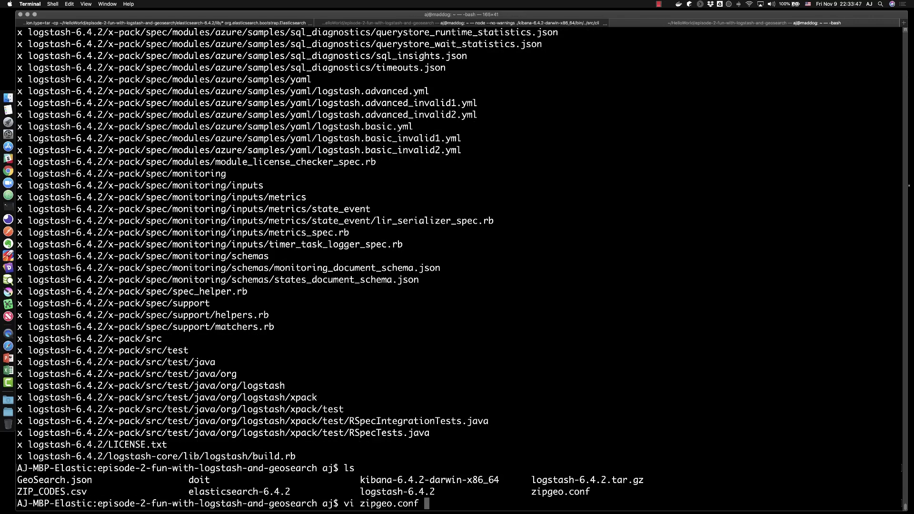
pyautogui.press('Return')
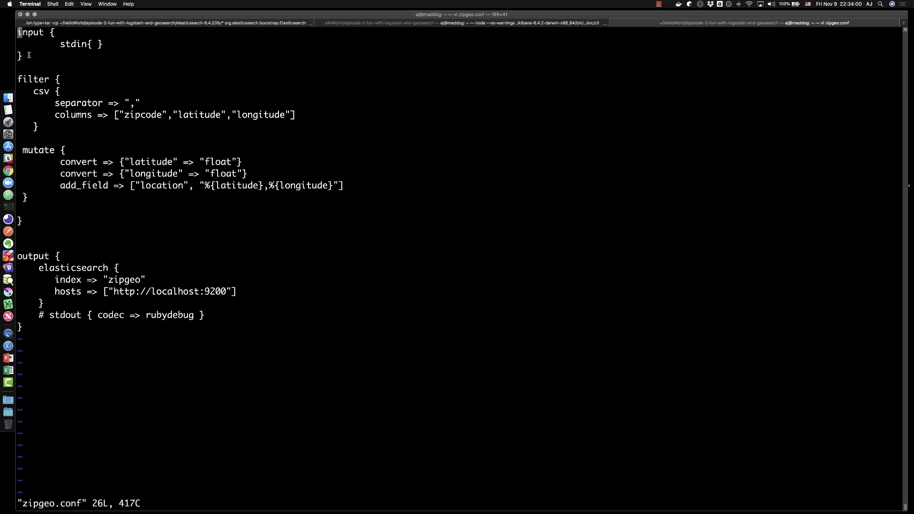
pyautogui.moveTo(18, 75); pyautogui.dragTo(51, 213)
pyautogui.click(46, 267)
pyautogui.moveTo(61, 44); pyautogui.dragTo(111, 44)
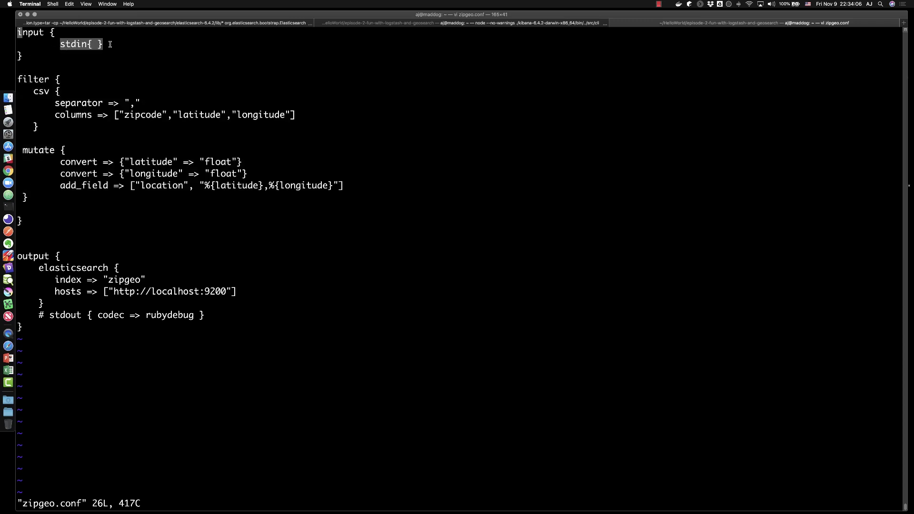
pyautogui.click(133, 49)
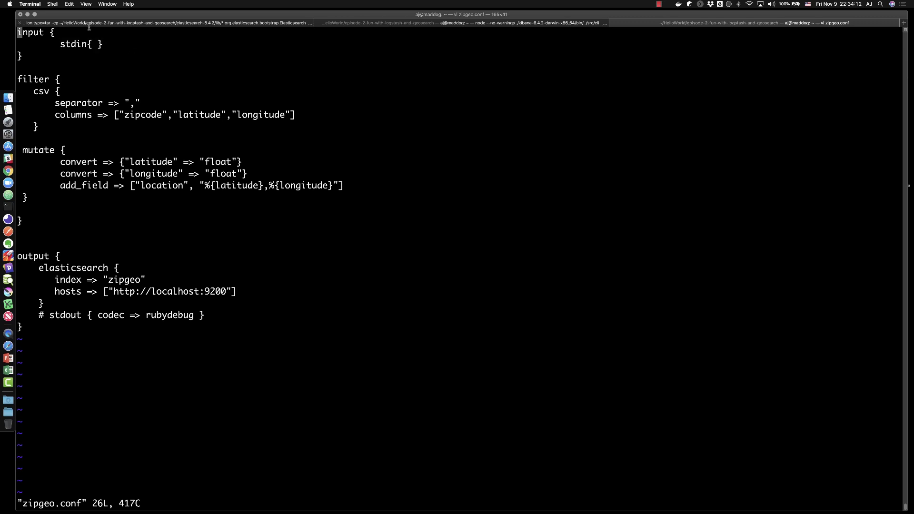
pyautogui.moveTo(60, 44); pyautogui.dragTo(101, 44)
pyautogui.click(84, 63)
pyautogui.moveTo(32, 91); pyautogui.dragTo(95, 128)
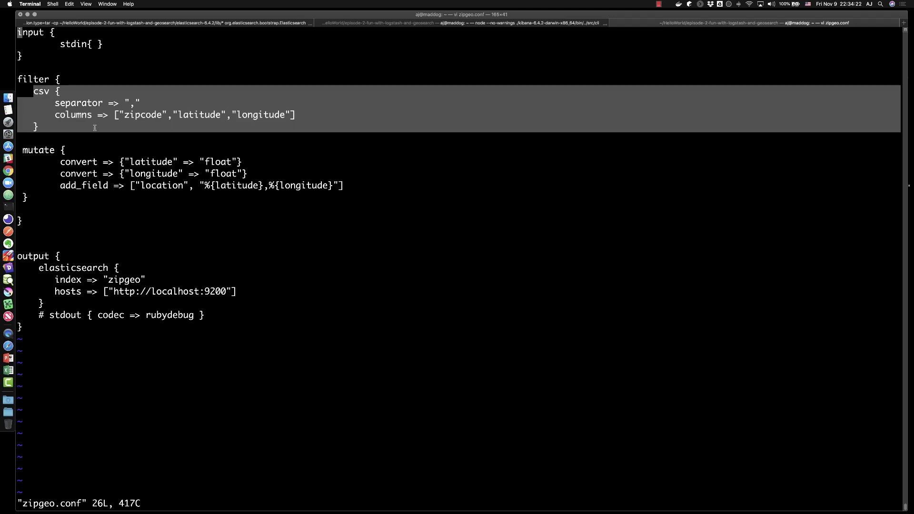
# - Highlight the csv filter's comma separator and its zipcode, latitude and longitude column names
pyautogui.click(106, 107)
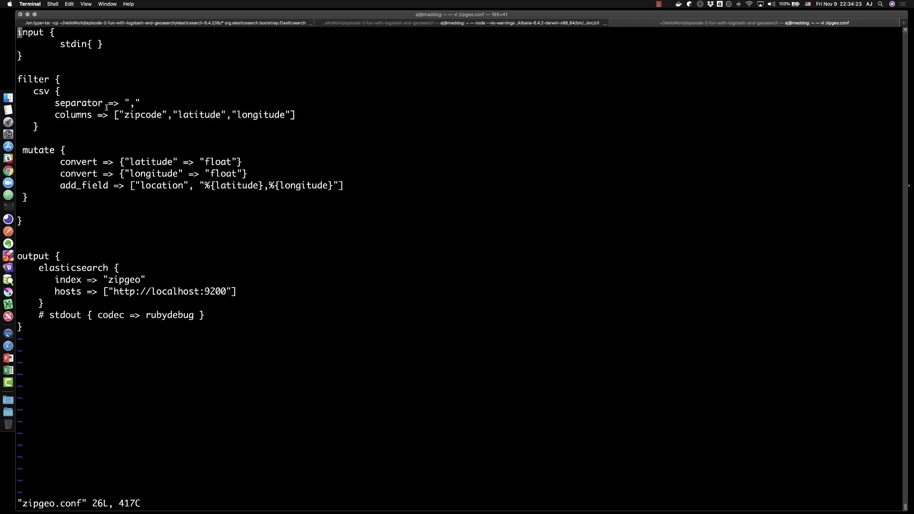
pyautogui.doubleClick(131, 103)
pyautogui.click(129, 115)
pyautogui.doubleClick(132, 116)
pyautogui.doubleClick(203, 115)
pyautogui.doubleClick(261, 115)
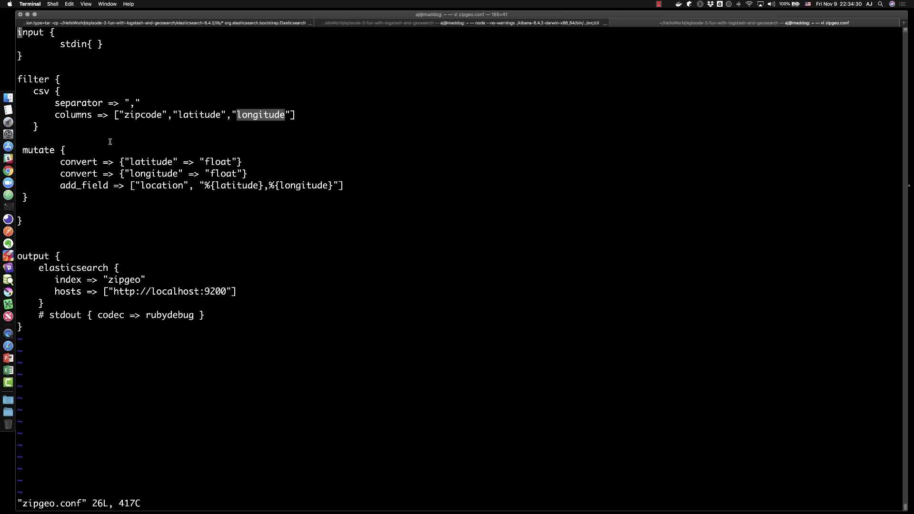
pyautogui.click(41, 150)
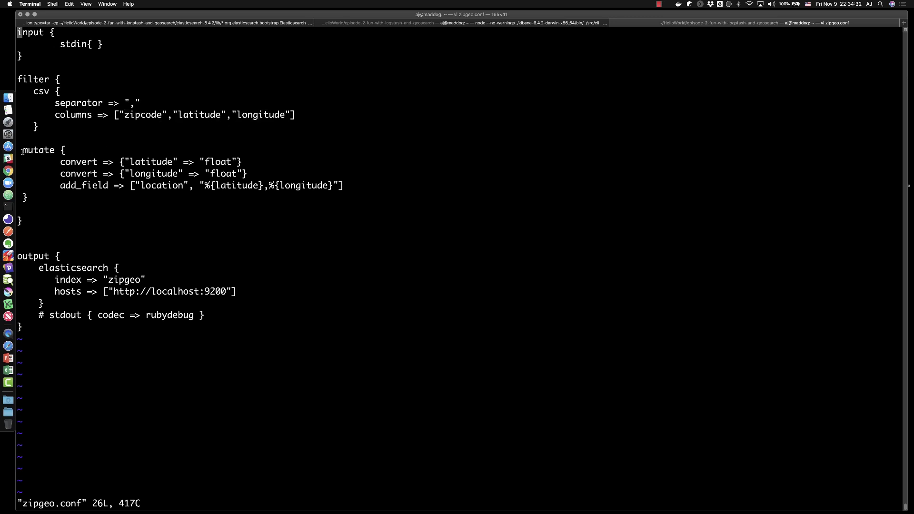
# - Highlight the mutate settings converting latitude and longitude to float and adding the combined location field
pyautogui.doubleClick(136, 162)
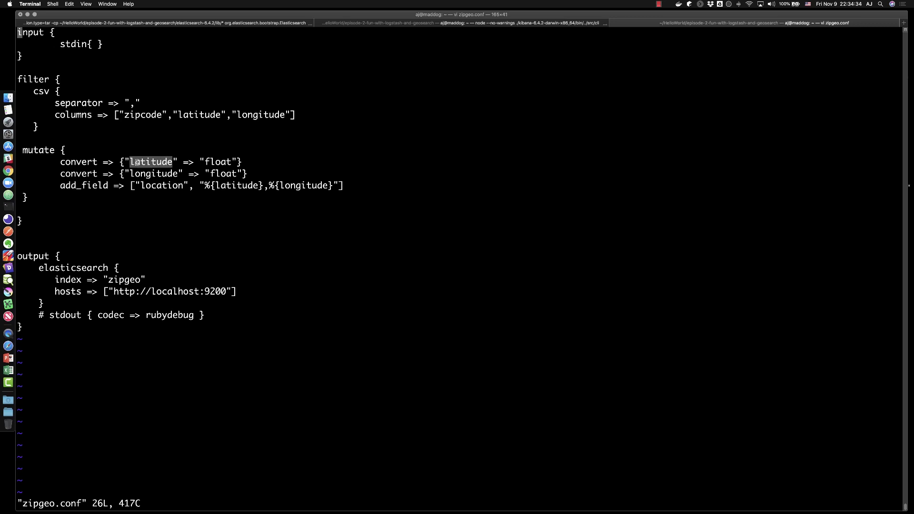
pyautogui.doubleClick(226, 162)
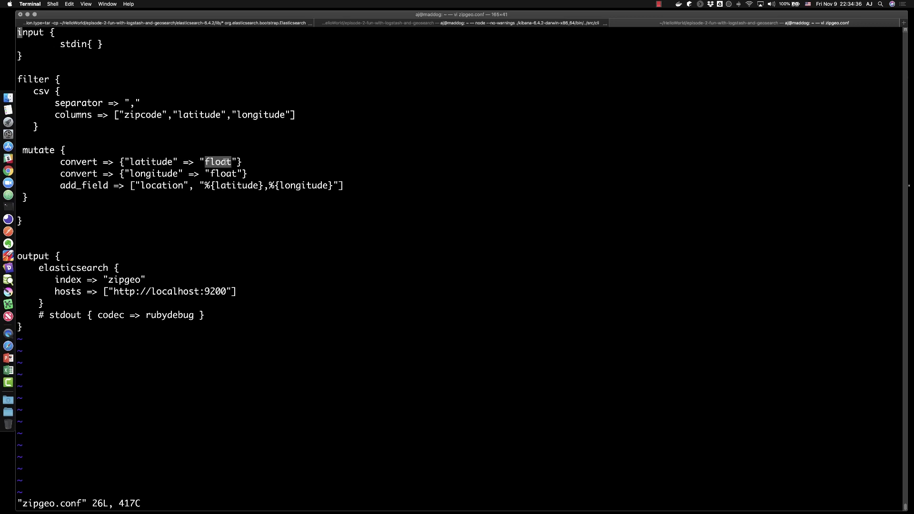
pyautogui.doubleClick(163, 174)
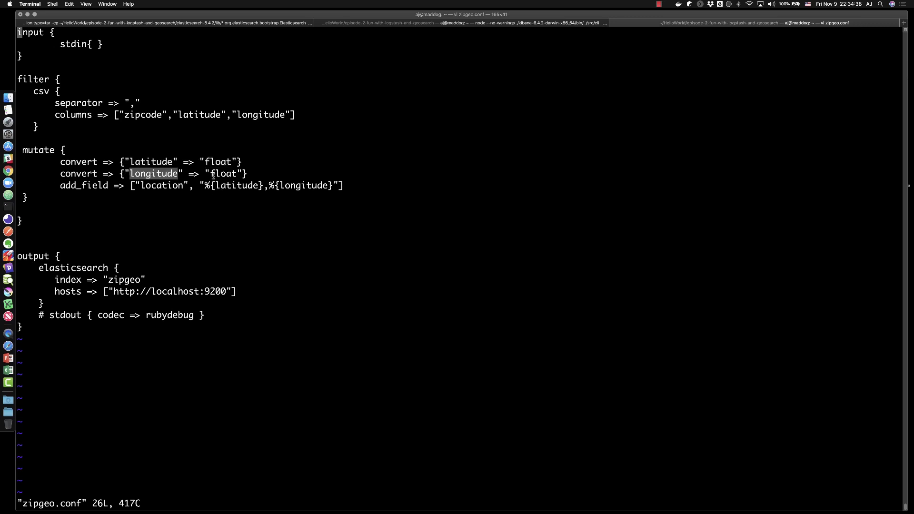
pyautogui.doubleClick(95, 185)
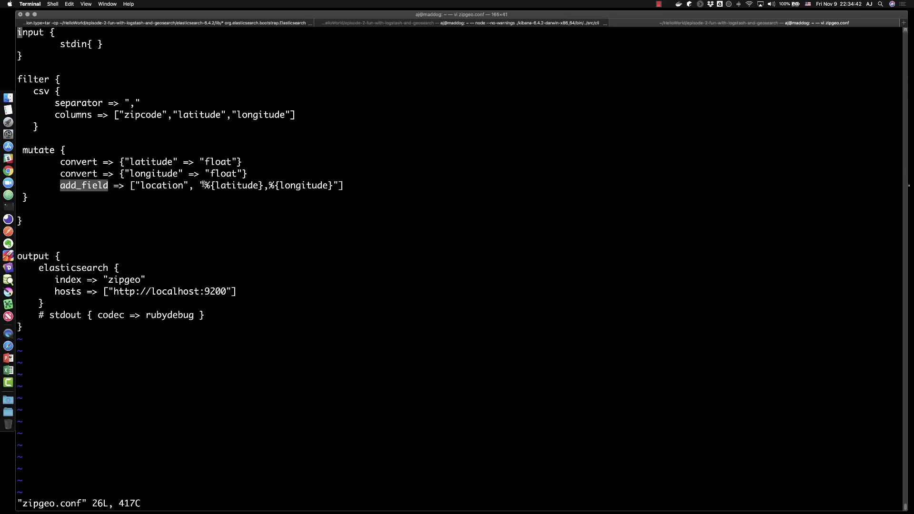
pyautogui.moveTo(203, 185); pyautogui.dragTo(334, 186)
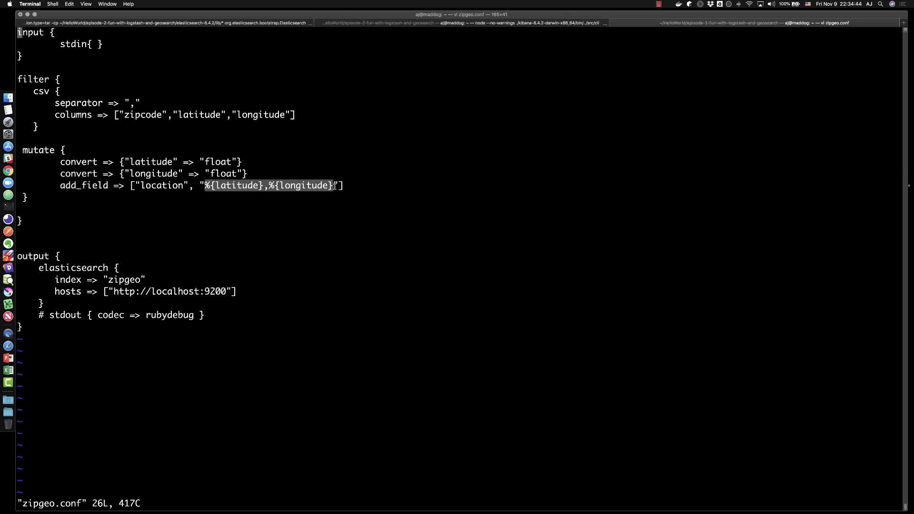
pyautogui.click(211, 233)
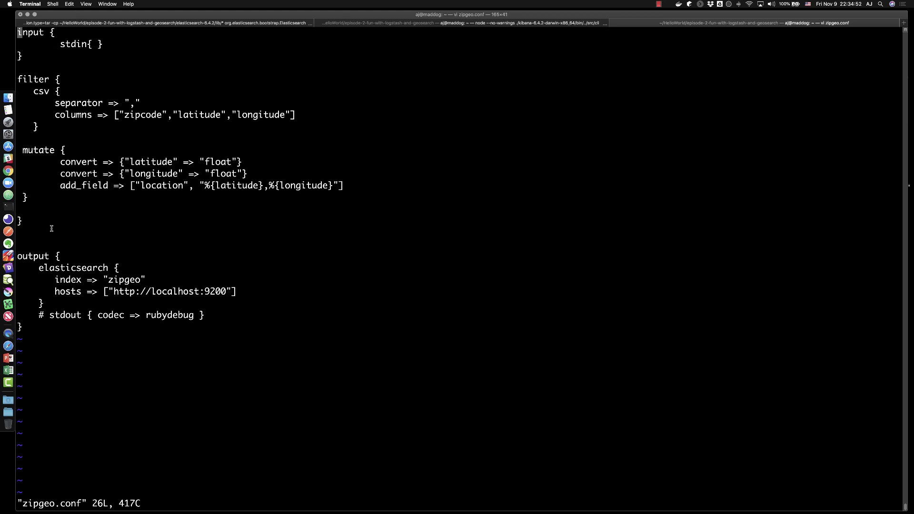
# - Highlight the elasticsearch output's zipgeo index and localhost:9200 hosts settings
pyautogui.moveTo(20, 256); pyautogui.dragTo(61, 322)
pyautogui.moveTo(35, 268); pyautogui.dragTo(218, 281)
pyautogui.click(63, 249)
pyautogui.moveTo(53, 278); pyautogui.dragTo(157, 280)
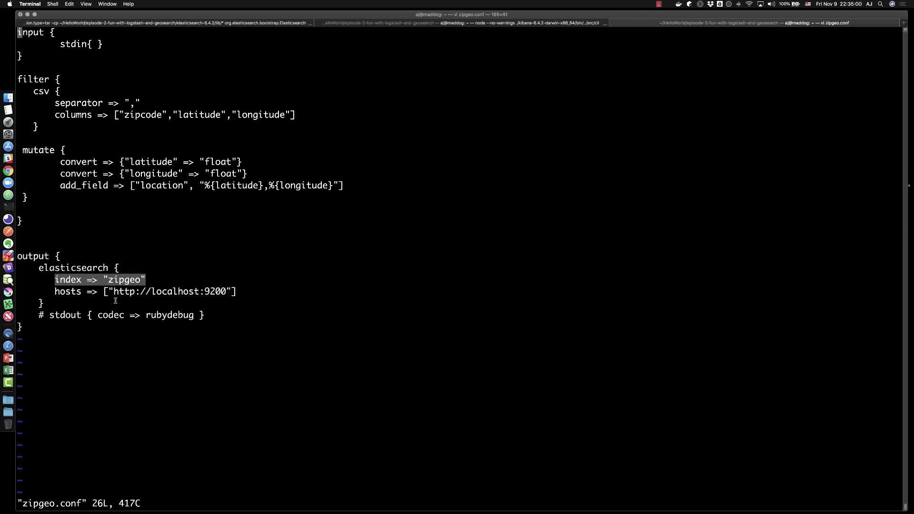
pyautogui.moveTo(55, 290); pyautogui.dragTo(246, 294)
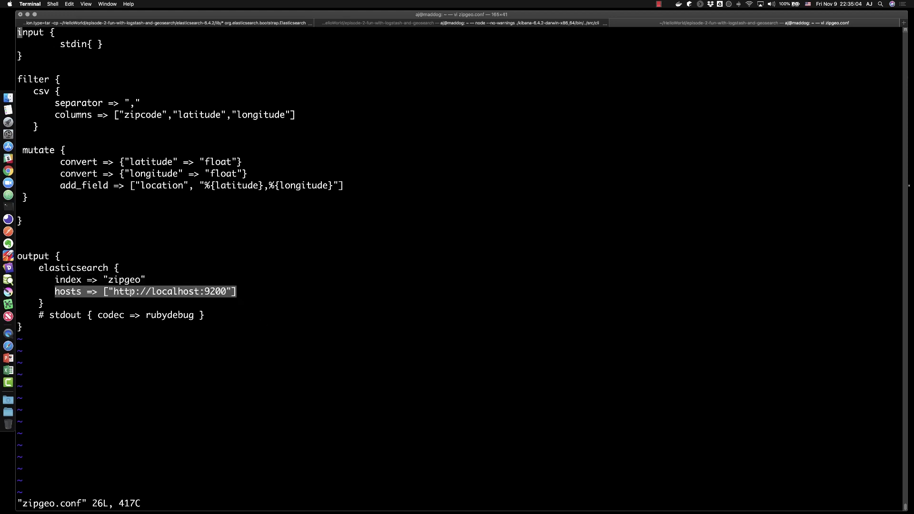
pyautogui.click(165, 291)
pyautogui.doubleClick(184, 292)
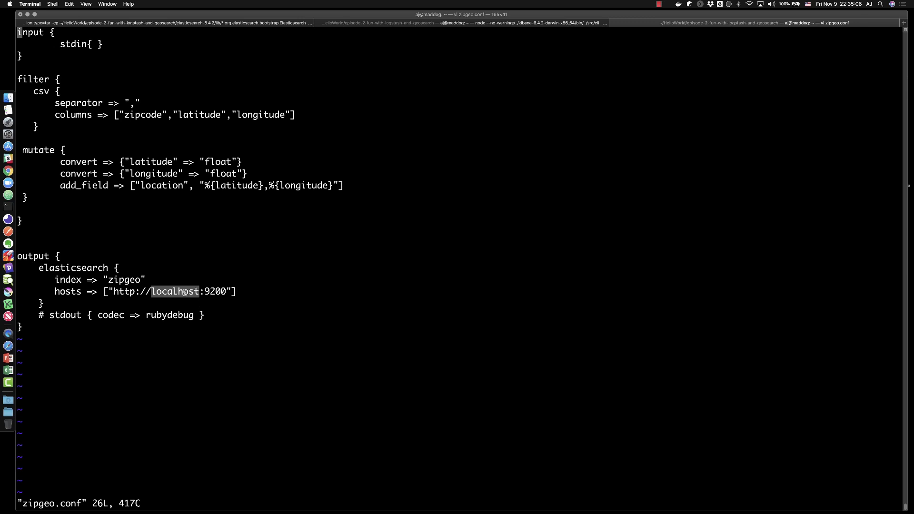
# - Save and quit zipgeo.conf with :wq and list the folder
pyautogui.write(':wq')
pyautogui.press('Return')
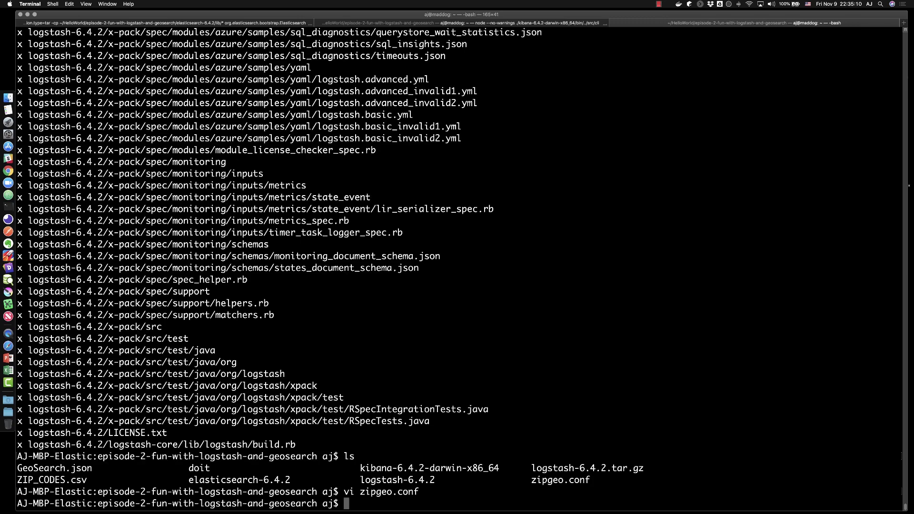
pyautogui.write('ls')
pyautogui.press('Return')
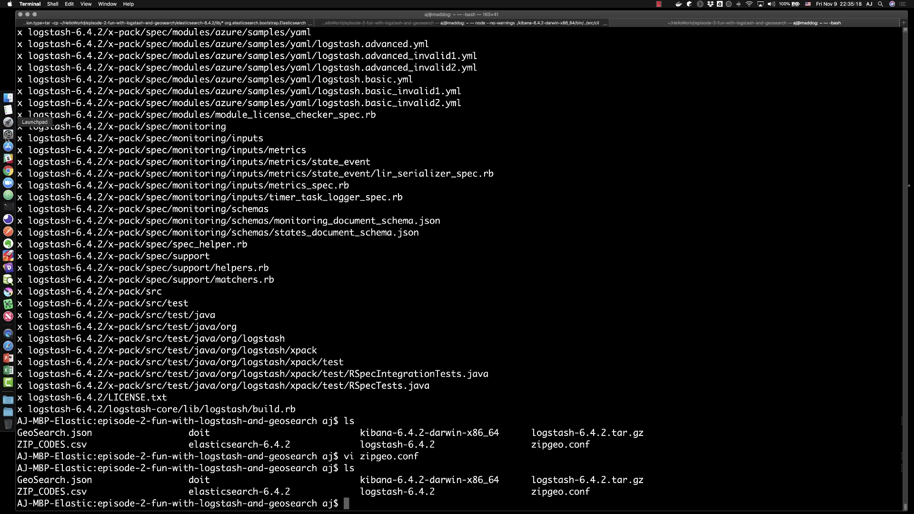
# - Back in Chrome, load Kibana at localhost in a new tab and go to the Dev Tools Console
pyautogui.click(8, 171)
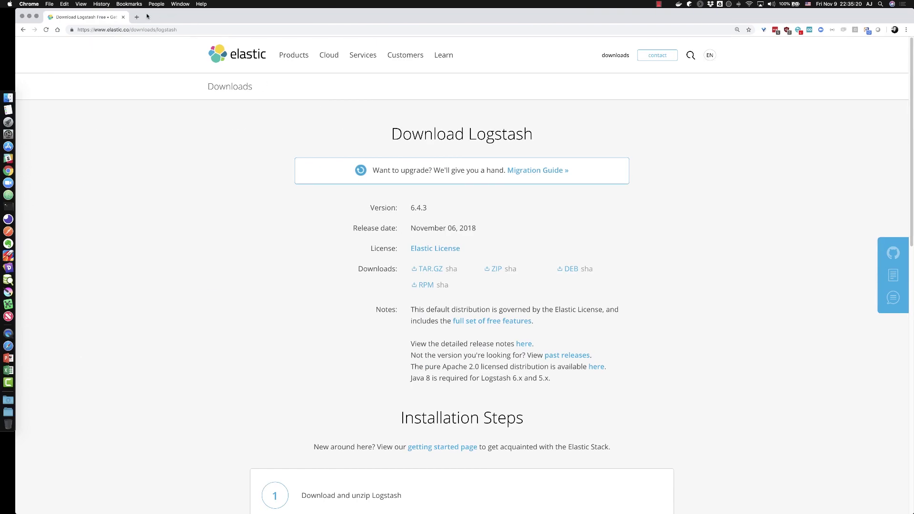
pyautogui.click(137, 18)
pyautogui.write('loc')
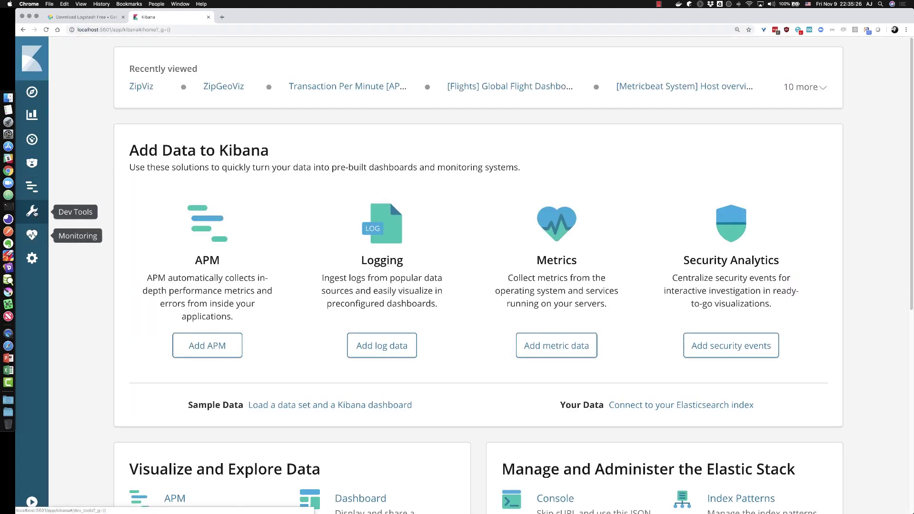
pyautogui.click(96, 209)
# - Review the PUT _template/zipgeo request's zipgeo index pattern and settings of 1 shard and 0 replicas
pyautogui.scroll(-5, 138, 178)
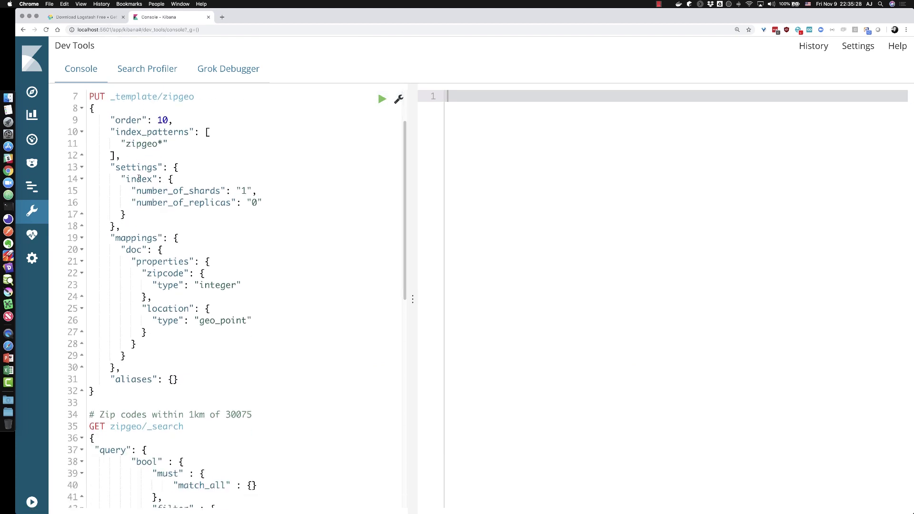
pyautogui.scroll(4, 138, 178)
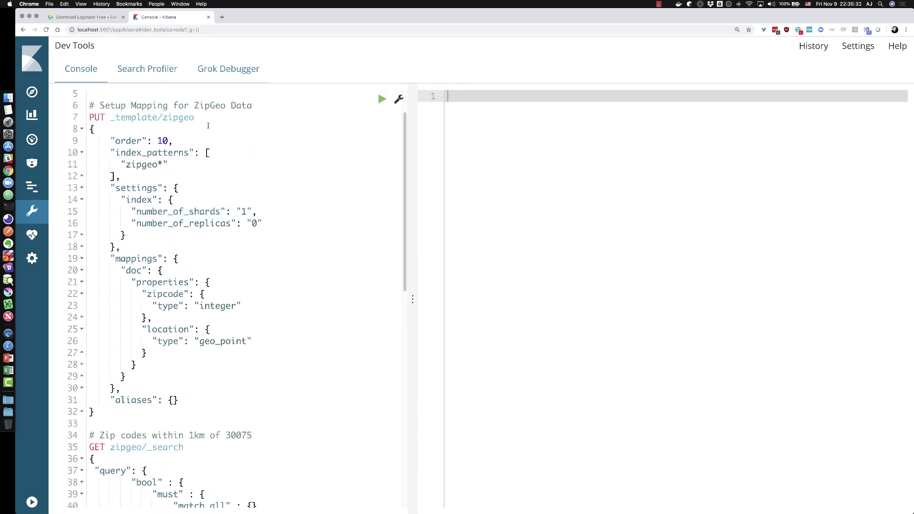
pyautogui.click(163, 117)
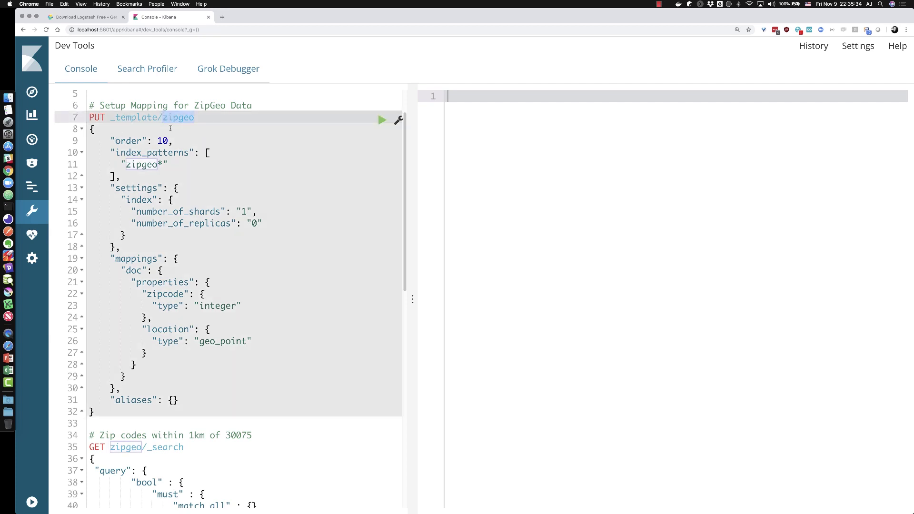
pyautogui.moveTo(162, 118); pyautogui.dragTo(193, 119)
pyautogui.doubleClick(132, 164)
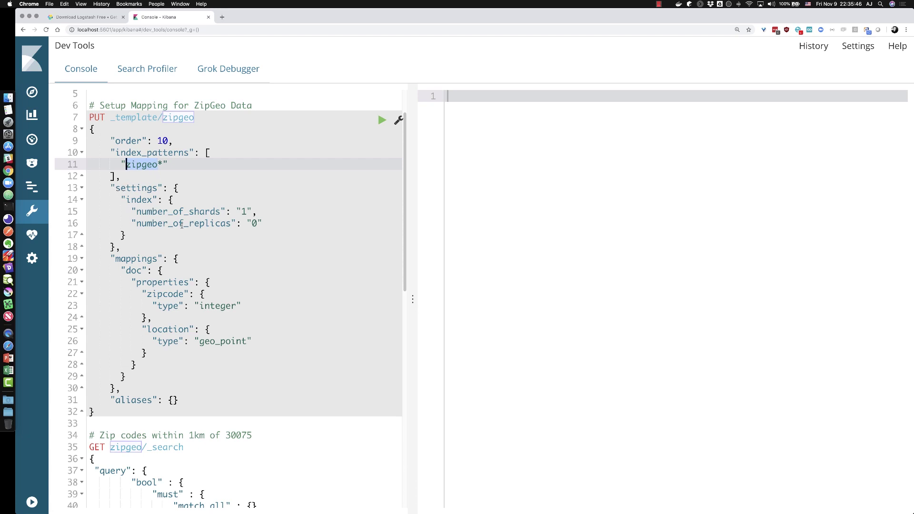
pyautogui.doubleClick(138, 259)
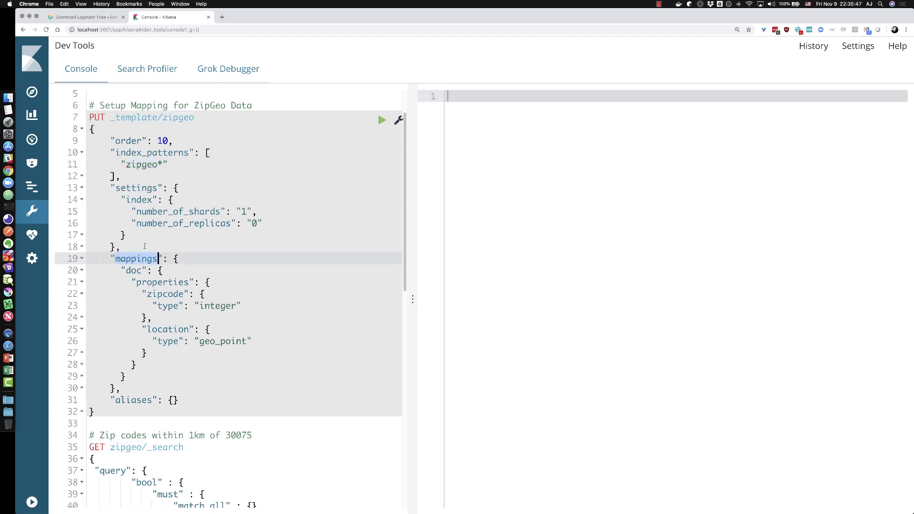
pyautogui.doubleClick(138, 200)
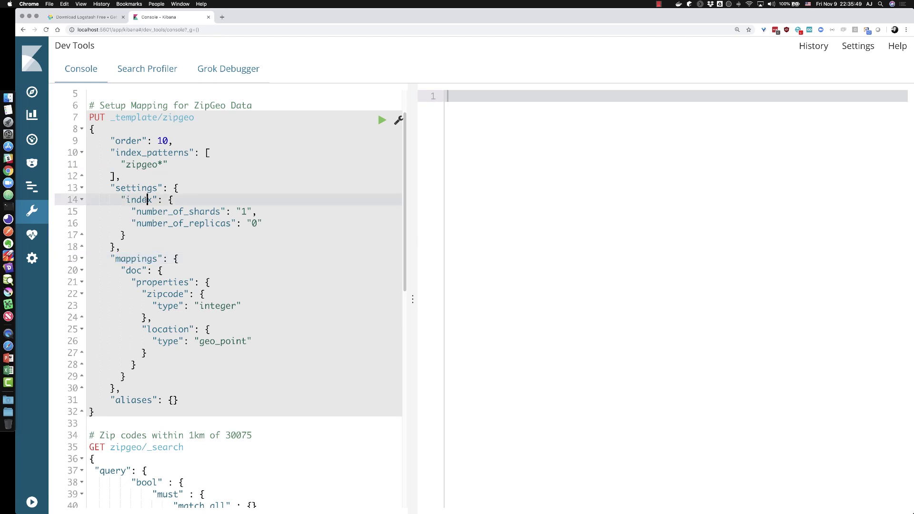
pyautogui.click(246, 211)
pyautogui.click(255, 223)
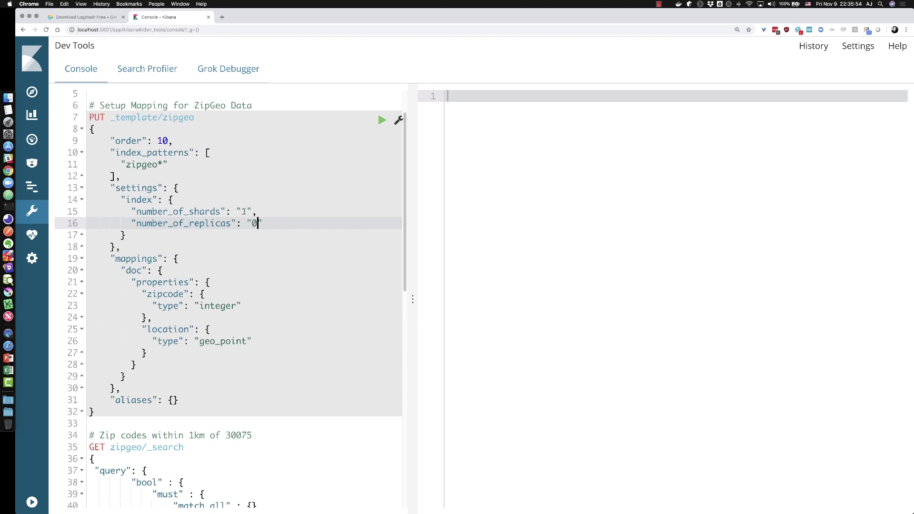
pyautogui.click(247, 211)
pyautogui.click(143, 211)
pyautogui.doubleClick(143, 211)
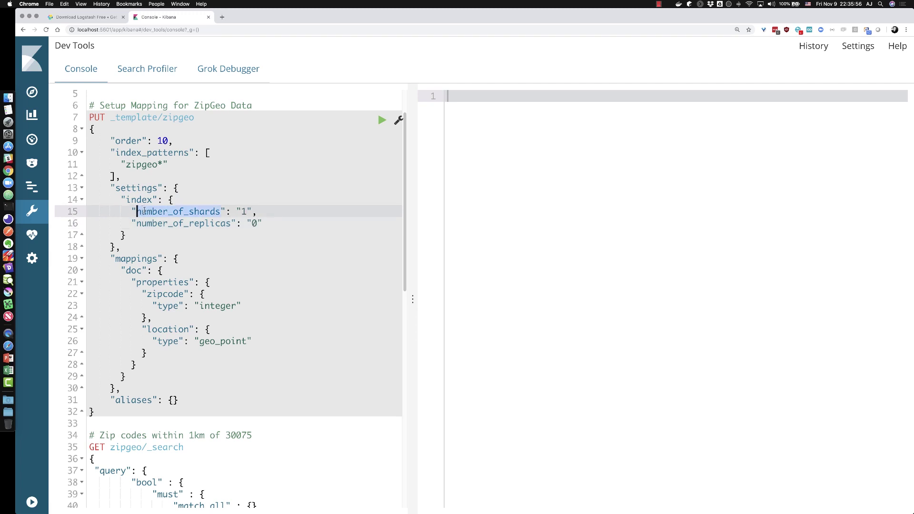
pyautogui.click(147, 211)
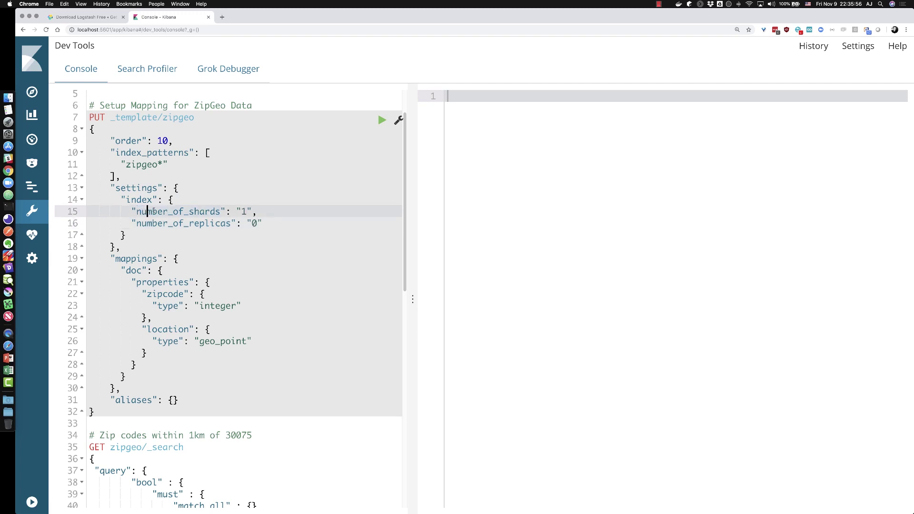
# - Review the zipcode integer and location geo_point mappings, then send the template request
pyautogui.click(148, 269)
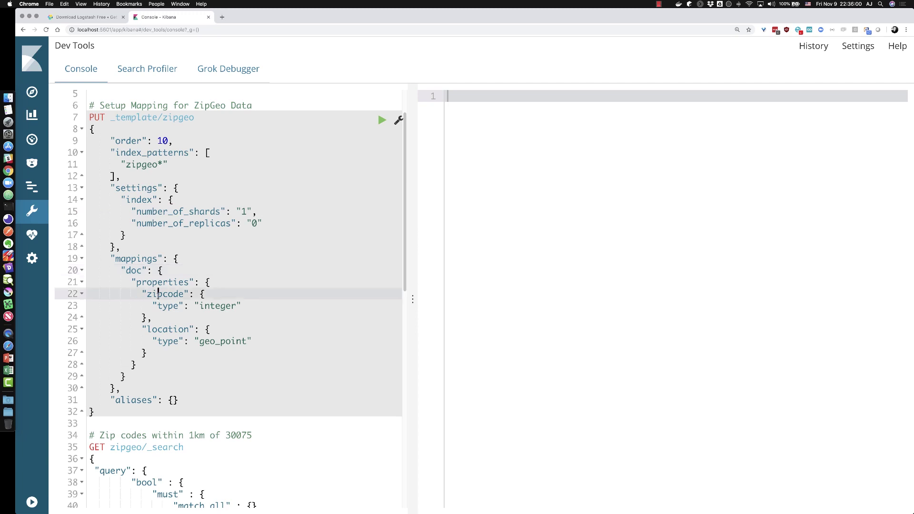
pyautogui.doubleClick(158, 294)
pyautogui.click(216, 305)
pyautogui.doubleClick(215, 305)
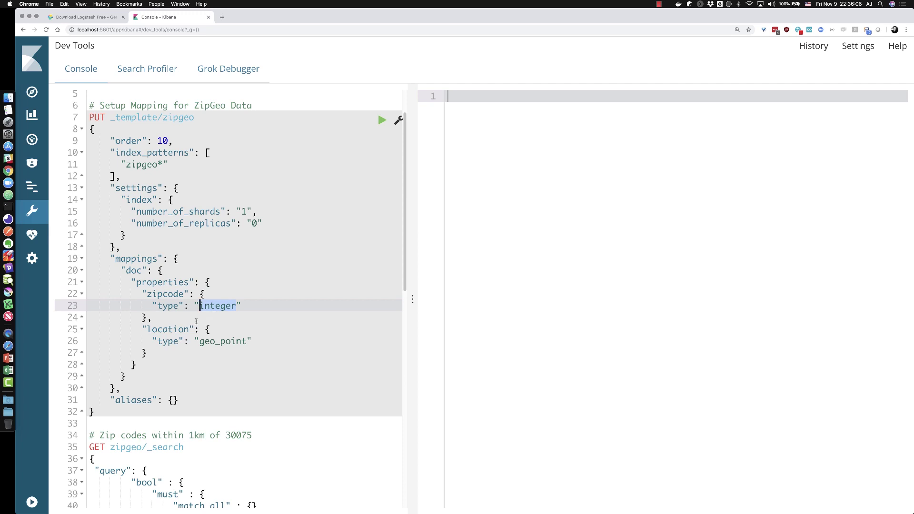
pyautogui.click(152, 329)
pyautogui.doubleClick(153, 330)
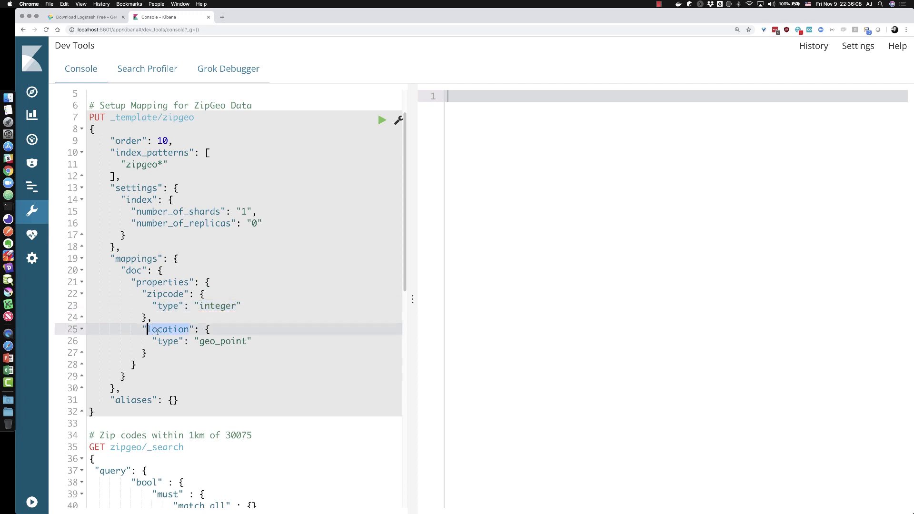
pyautogui.moveTo(199, 342); pyautogui.dragTo(247, 342)
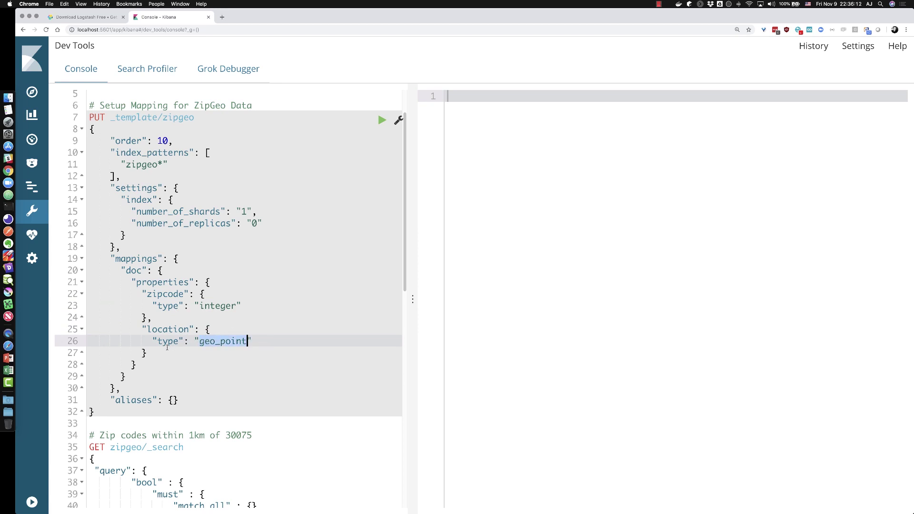
pyautogui.click(381, 121)
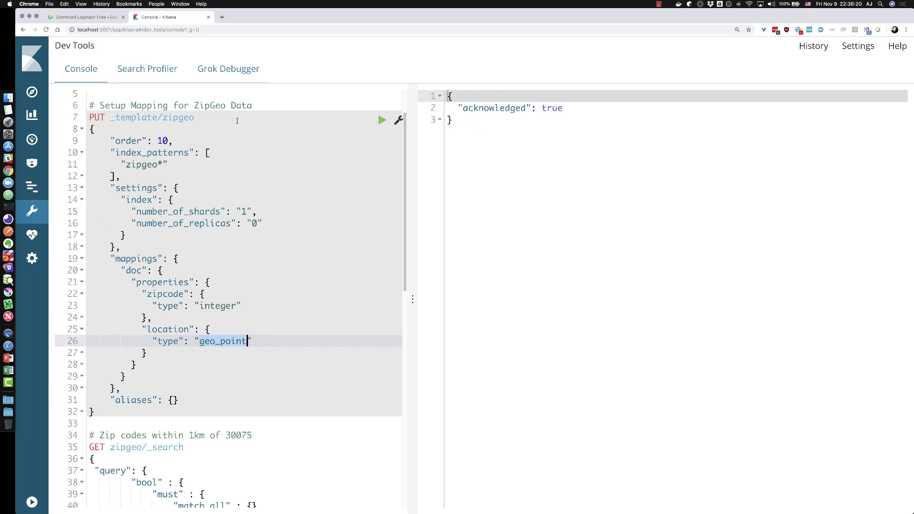
pyautogui.press('super+Tab')
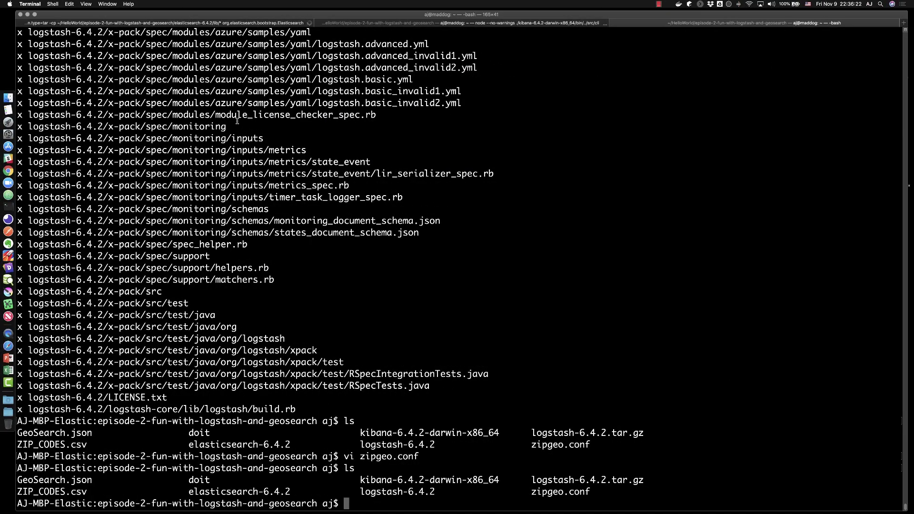
# - Show the doit script's cat ZIP* | logstash -f zipgeo.conf command, then type ./doit
pyautogui.write('ls')
pyautogui.press('Return')
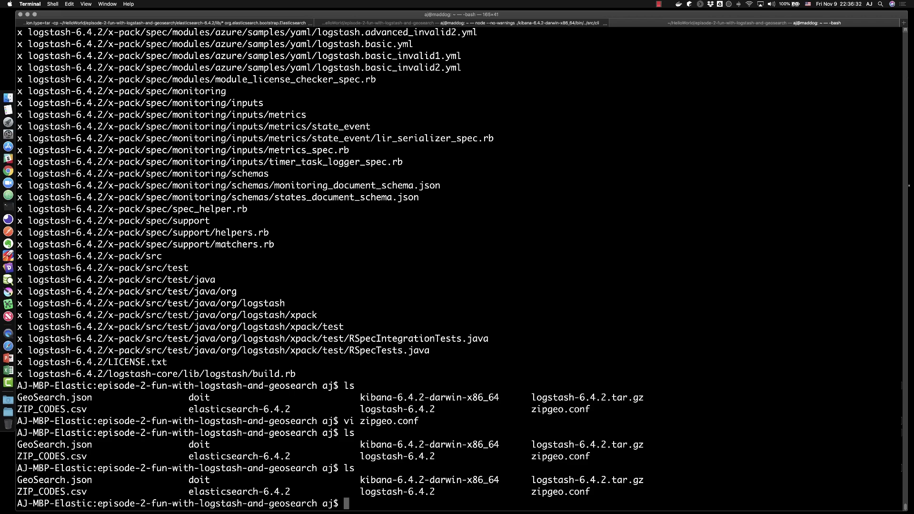
pyautogui.write('clear')
pyautogui.press('Return')
pyautogui.write('more doi')
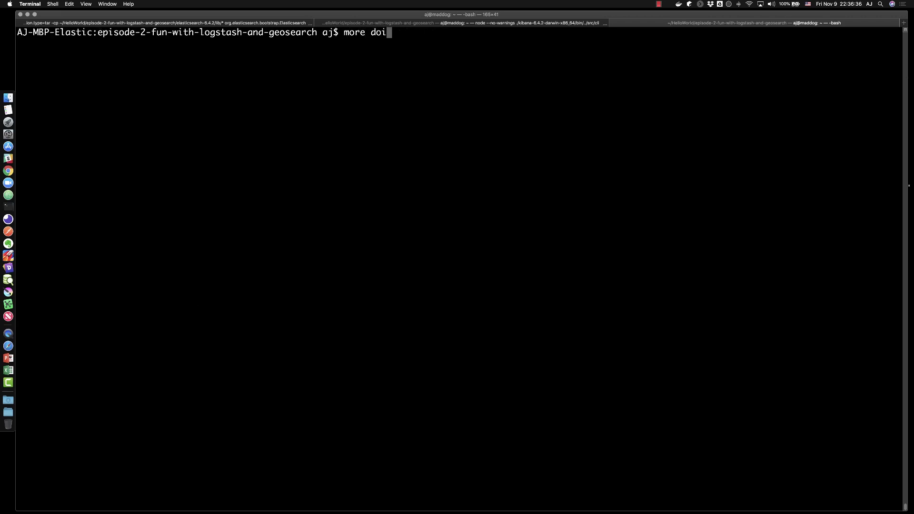
pyautogui.write('t')
pyautogui.press('Return')
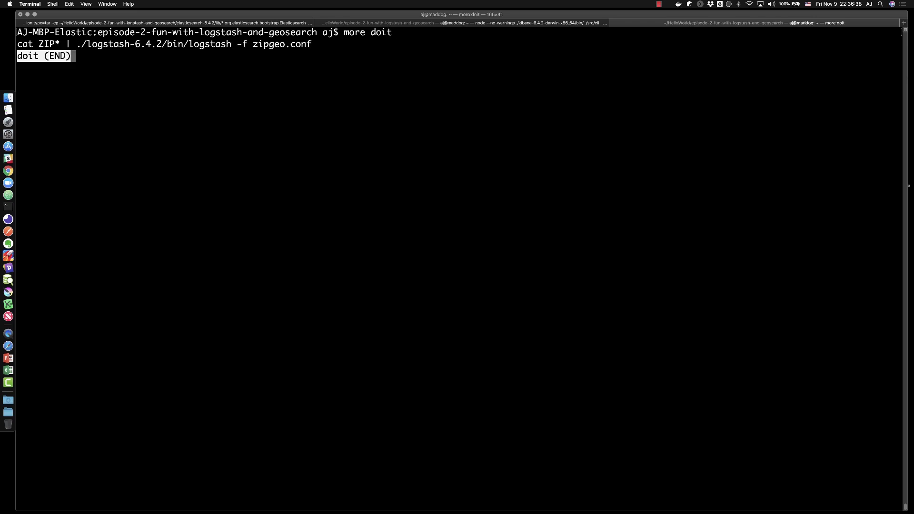
pyautogui.moveTo(77, 44); pyautogui.dragTo(313, 48)
pyautogui.click(312, 75)
pyautogui.write('q./doi')
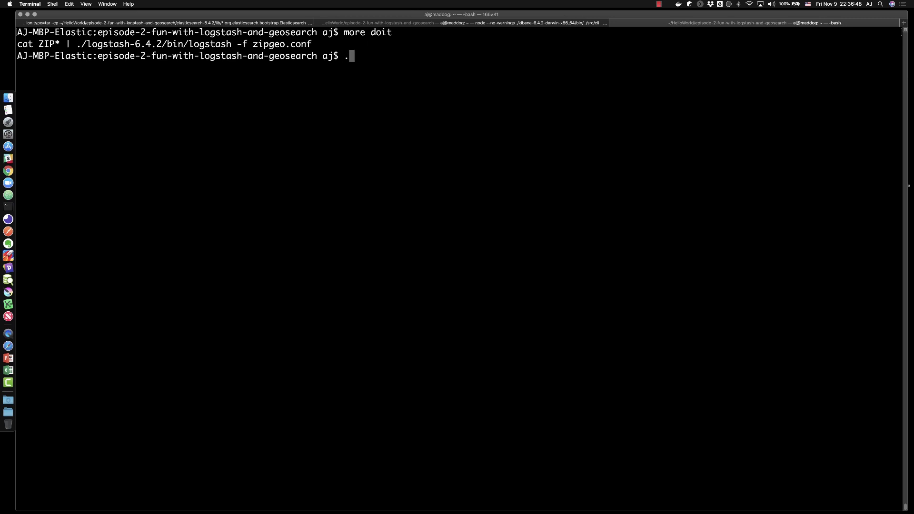
pyautogui.write('t')
# - Launch the doit ingest, then run GET _cat/indices in the Kibana console
pyautogui.press('Return')
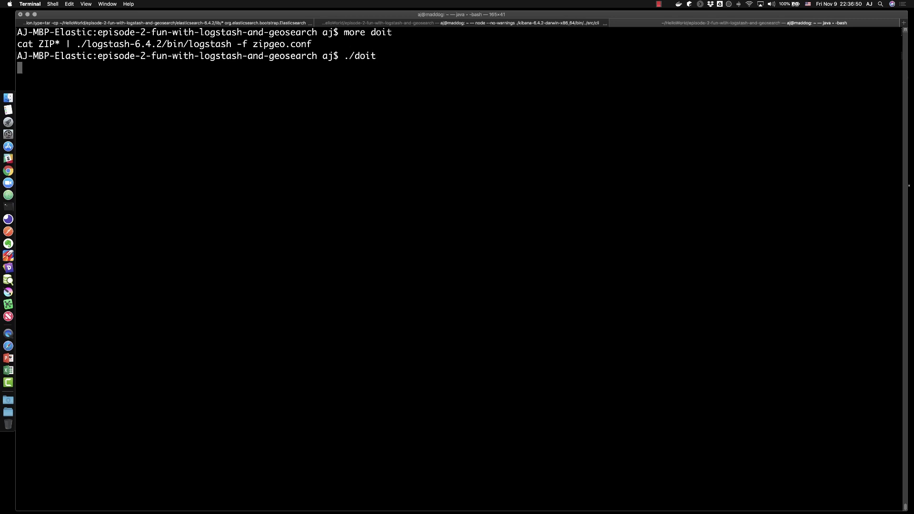
pyautogui.hotkey('ctrl', 'Left')
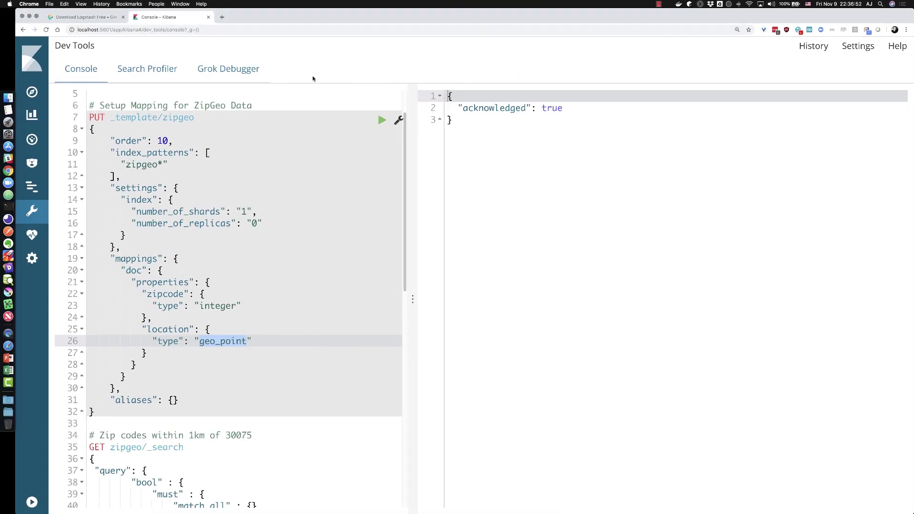
pyautogui.scroll(2, 158, 124)
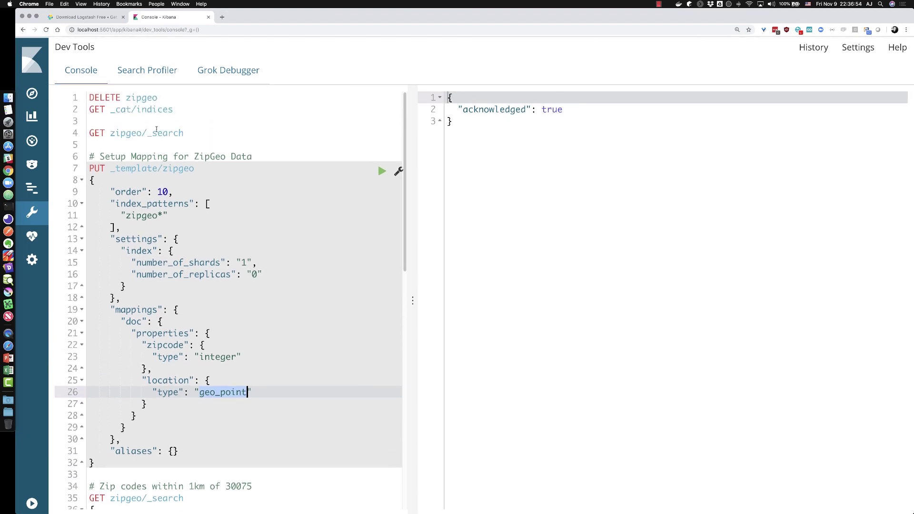
pyautogui.click(89, 108)
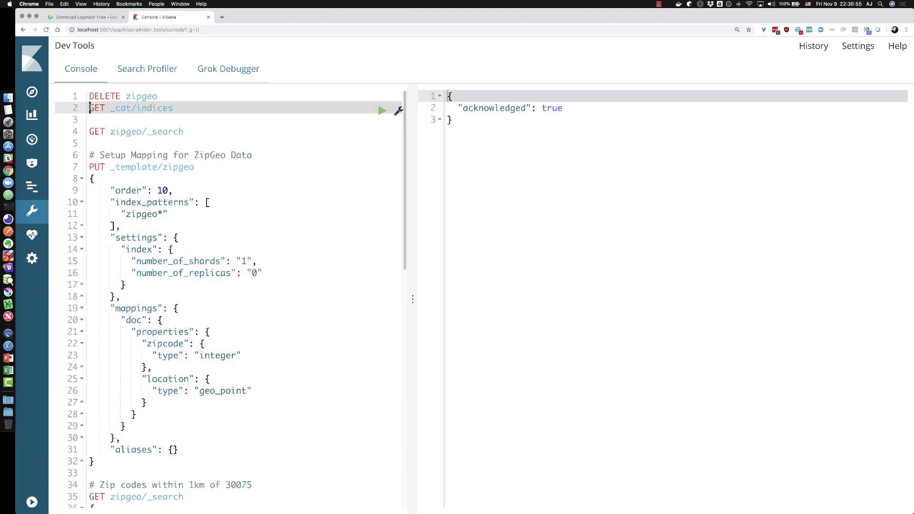
pyautogui.click(154, 97)
pyautogui.press('Return')
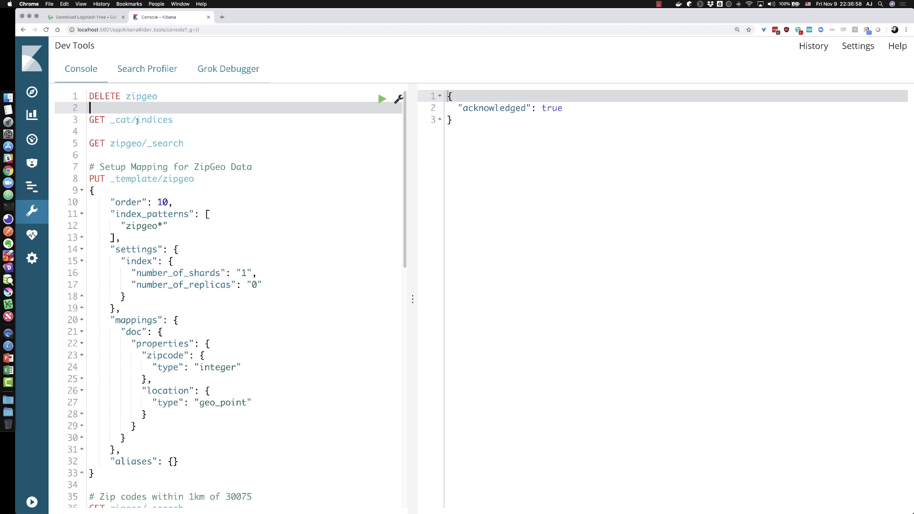
pyautogui.press('Down')
pyautogui.press('Down')
pyautogui.press('Up')
pyautogui.click(183, 119)
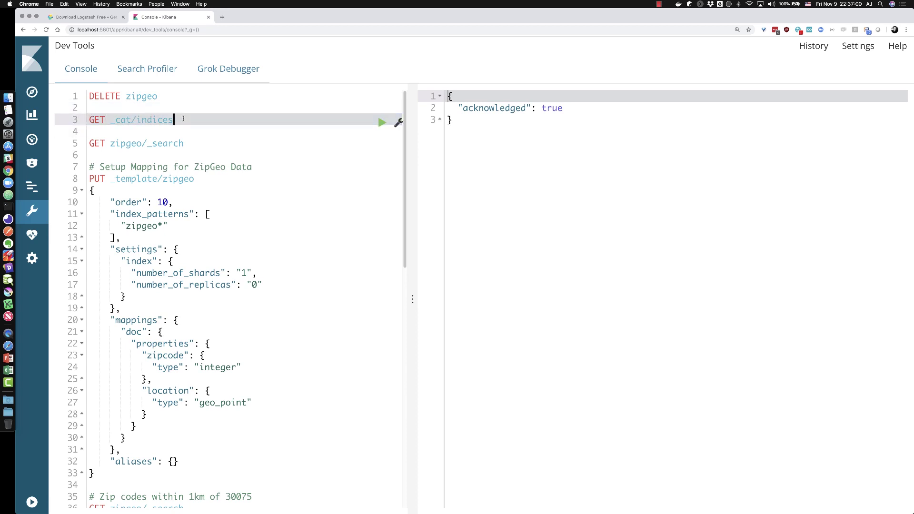
pyautogui.click(382, 122)
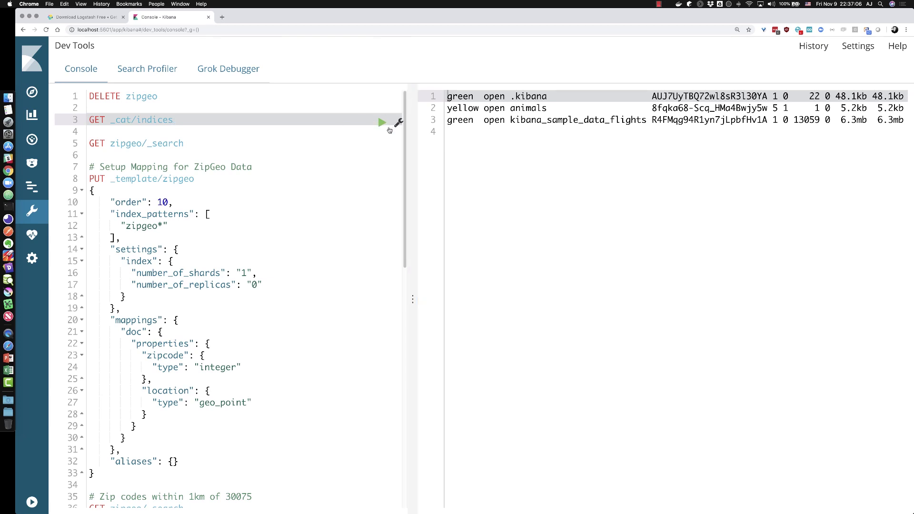
# - Rerun the index listing until zipgeo appears green with 17418 documents
pyautogui.click(383, 123)
pyautogui.press('super+Tab')
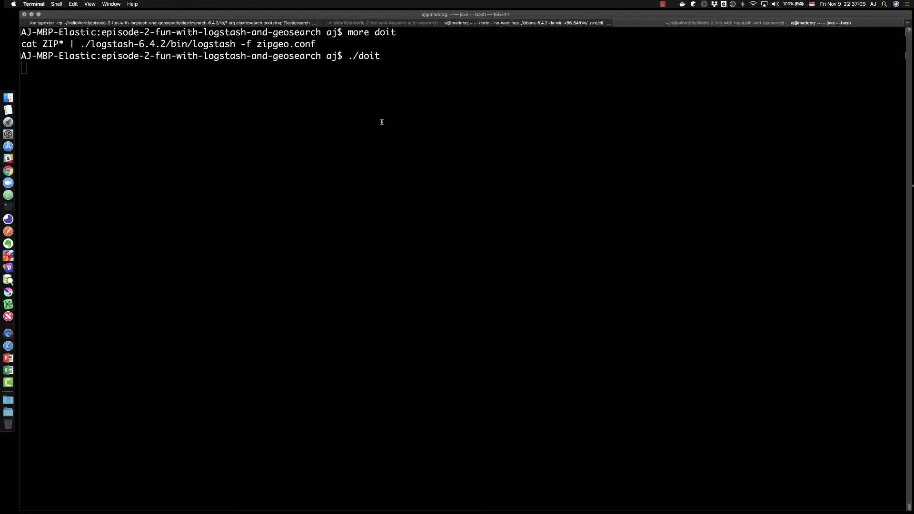
pyautogui.press('Return')
pyautogui.press('super+Tab')
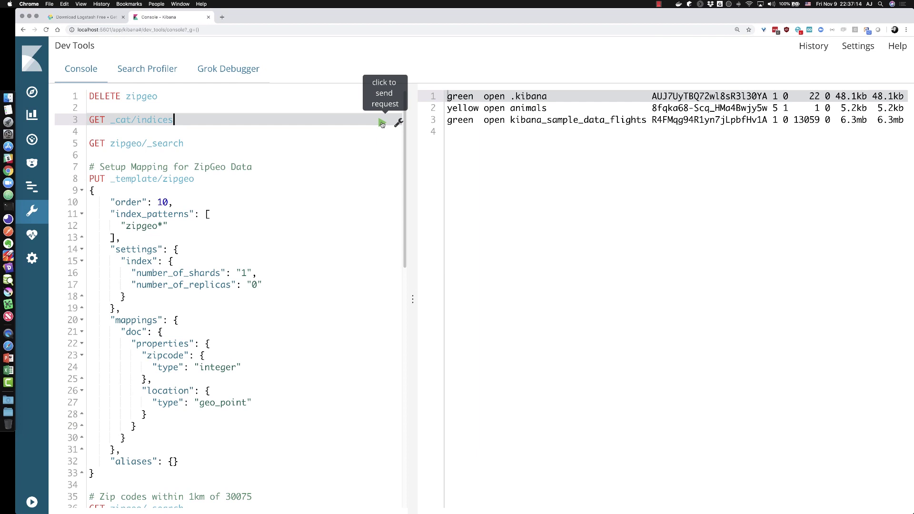
pyautogui.click(382, 123)
pyautogui.click(382, 123)
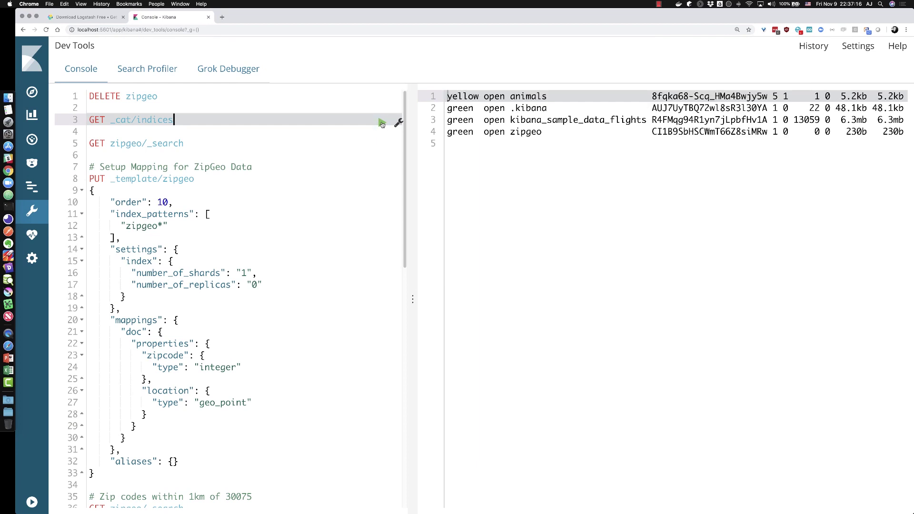
pyautogui.doubleClick(524, 132)
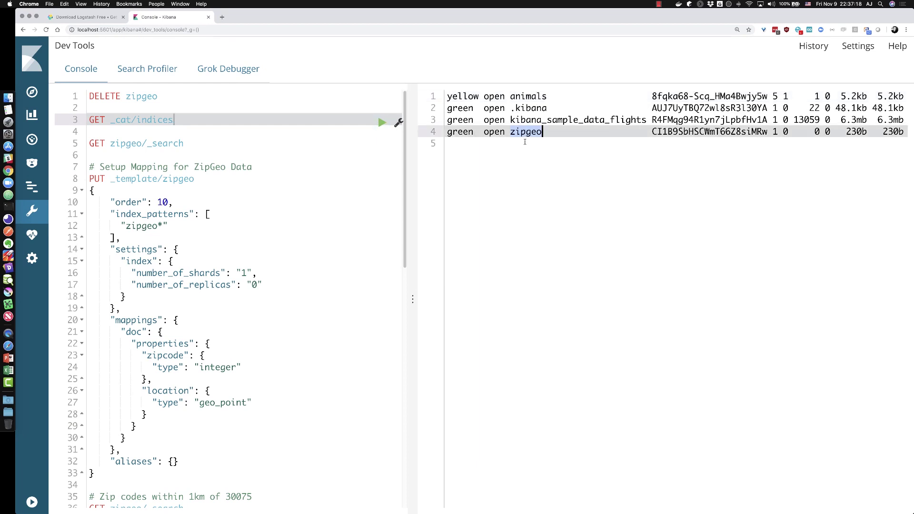
pyautogui.click(381, 124)
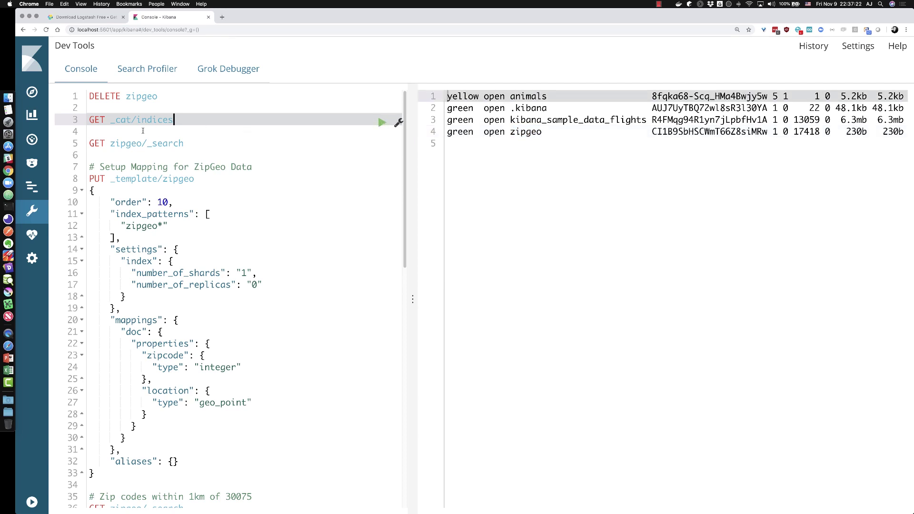
pyautogui.click(97, 144)
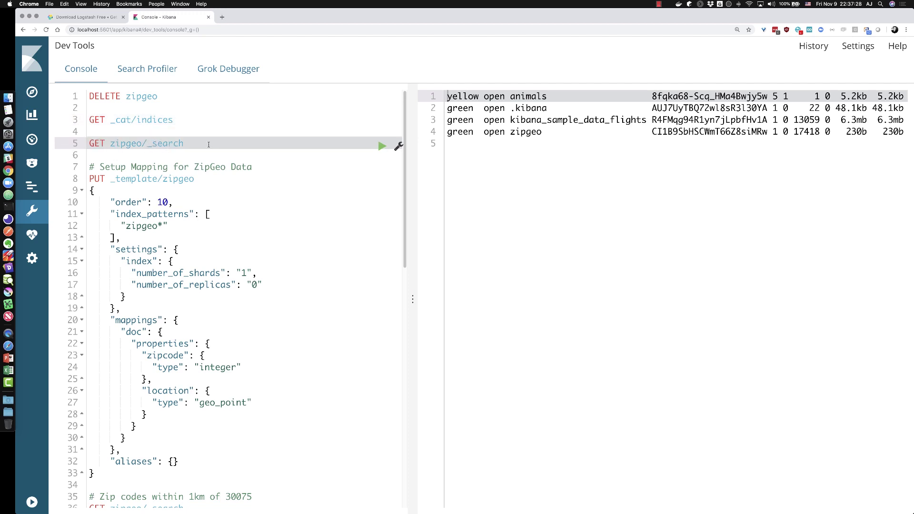
# - Run GET zipgeo/_search and check its total of 33144 hits
pyautogui.click(188, 142)
pyautogui.click(382, 145)
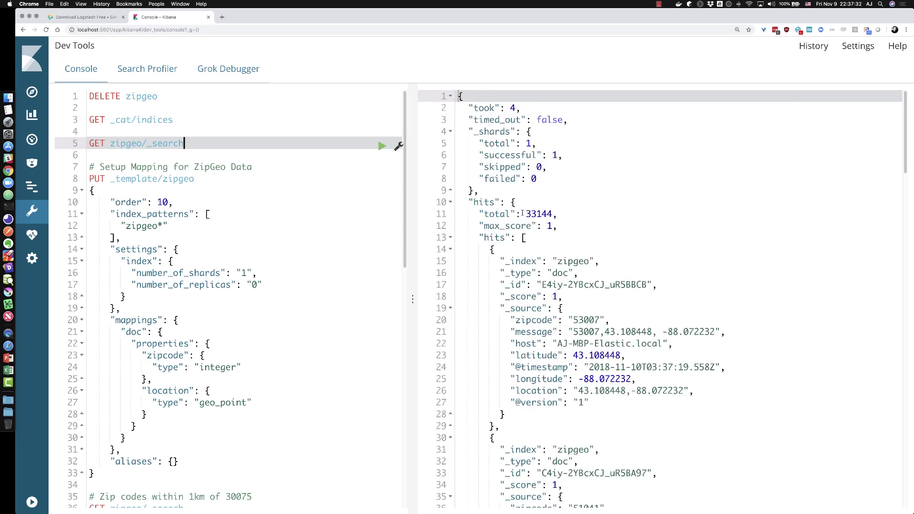
pyautogui.scroll(-4, 522, 214)
pyautogui.scroll(2, 504, 186)
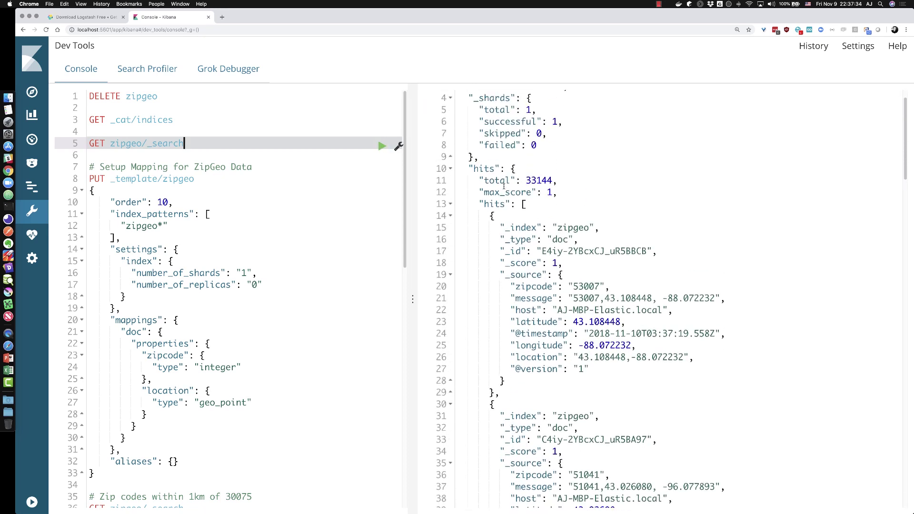
pyautogui.scroll(1, 504, 187)
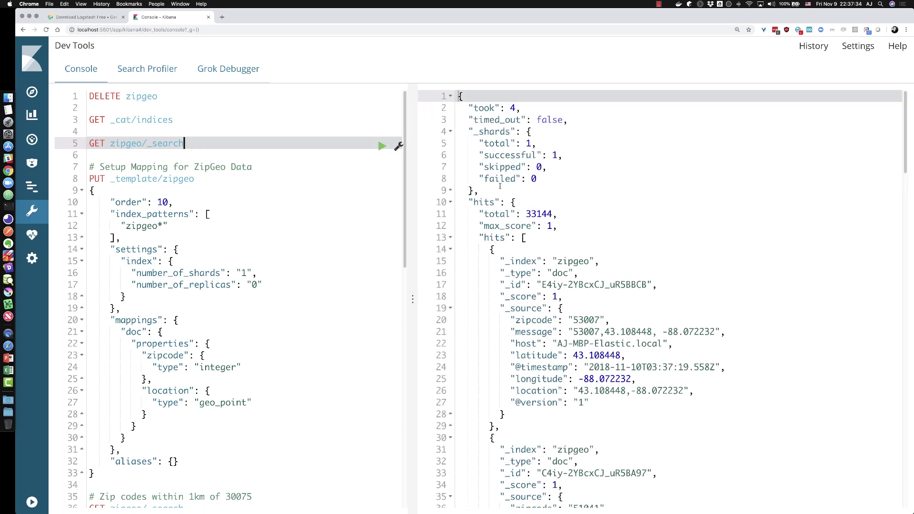
pyautogui.click(522, 214)
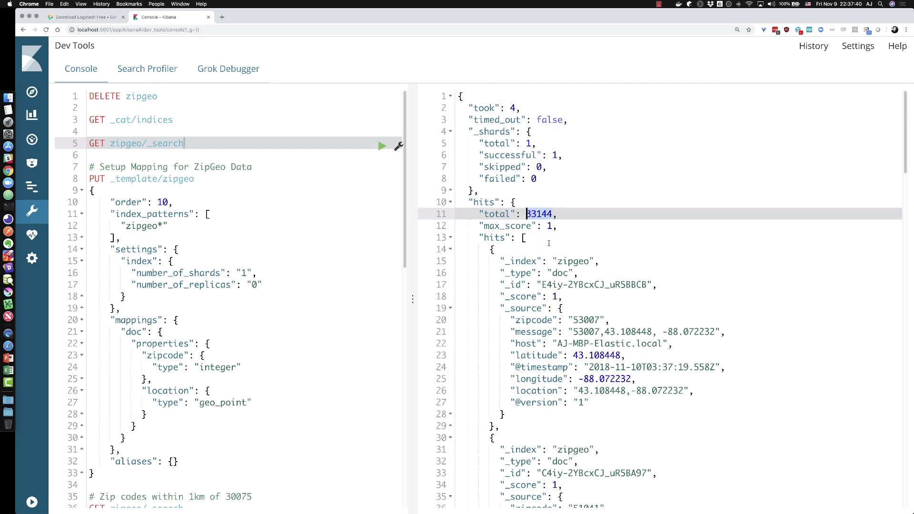
# - Inspect the first hit's latitude, longitude and combined location values
pyautogui.scroll(-3, 552, 301)
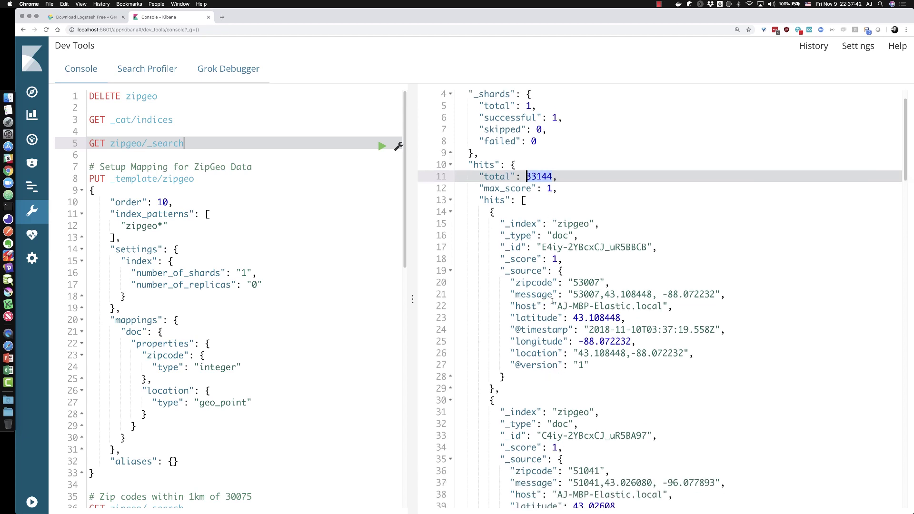
pyautogui.moveTo(574, 290); pyautogui.dragTo(619, 290)
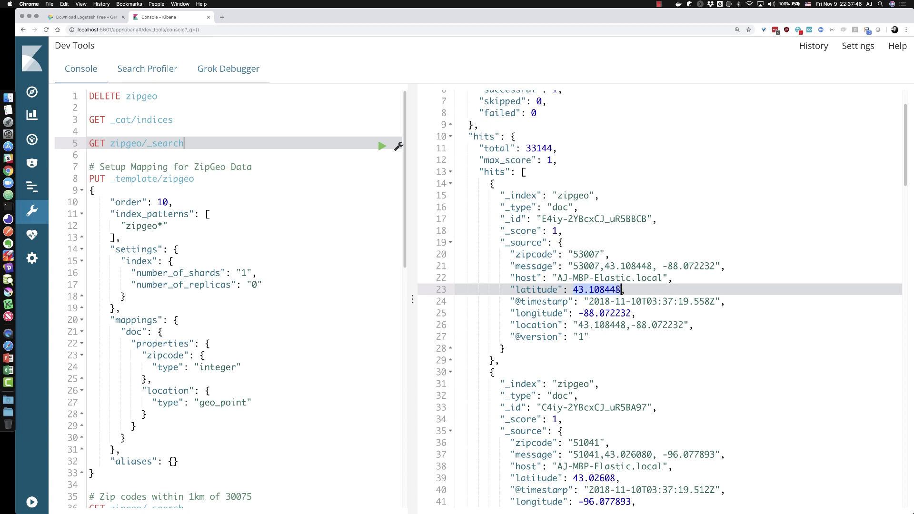
pyautogui.scroll(1, 576, 303)
pyautogui.click(594, 314)
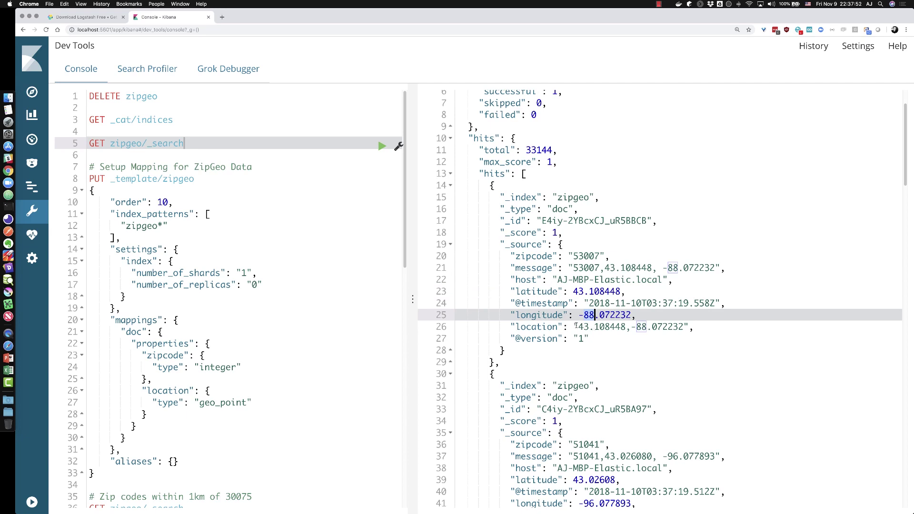
pyautogui.moveTo(574, 326); pyautogui.dragTo(694, 326)
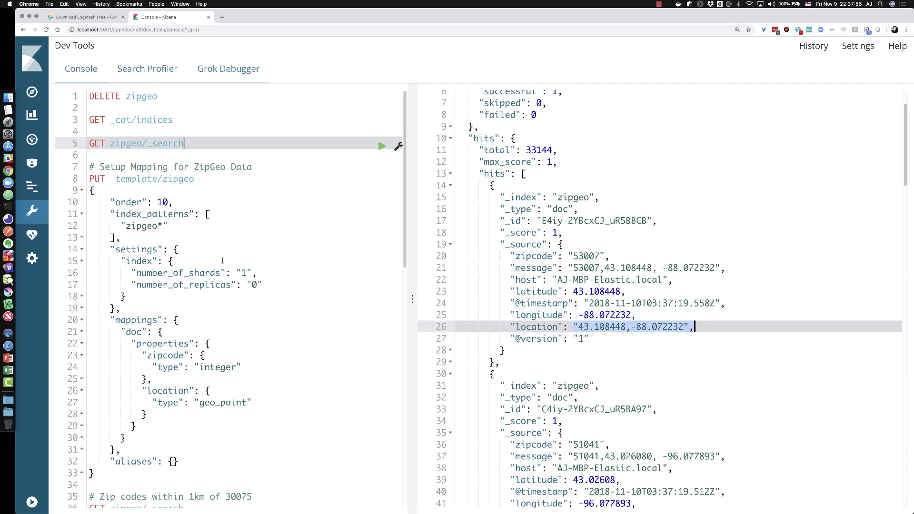
pyautogui.click(125, 143)
pyautogui.scroll(-10, 177, 170)
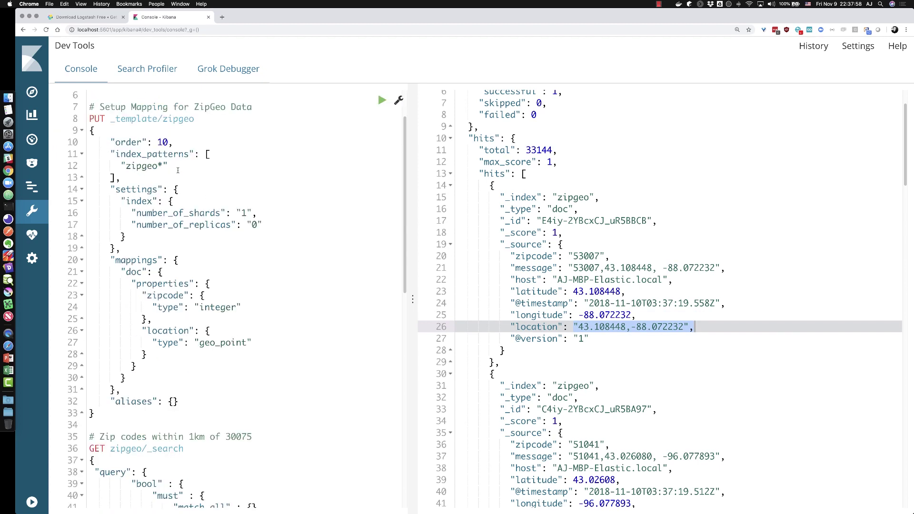
pyautogui.scroll(-1, 177, 166)
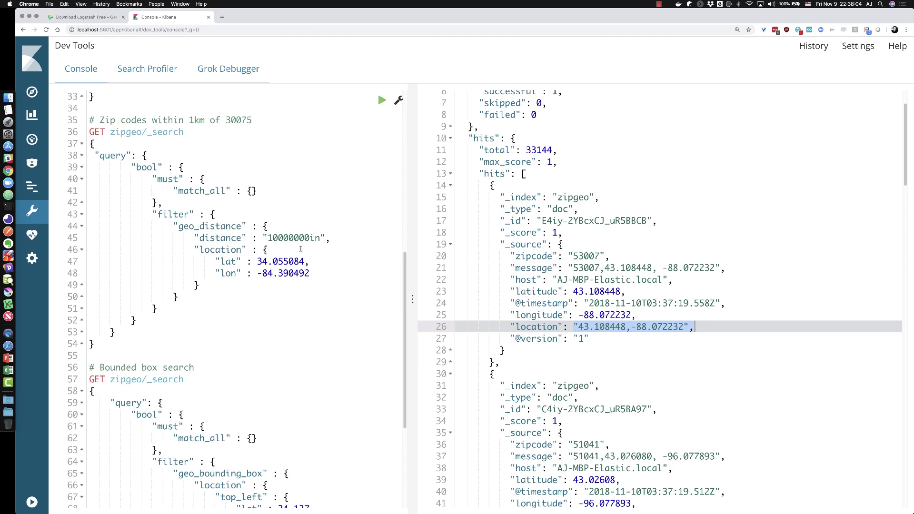
# - Run the geo_distance search around 30075's coordinates with a 1km radius, then 1mi
pyautogui.doubleClick(289, 237)
pyautogui.write('1km')
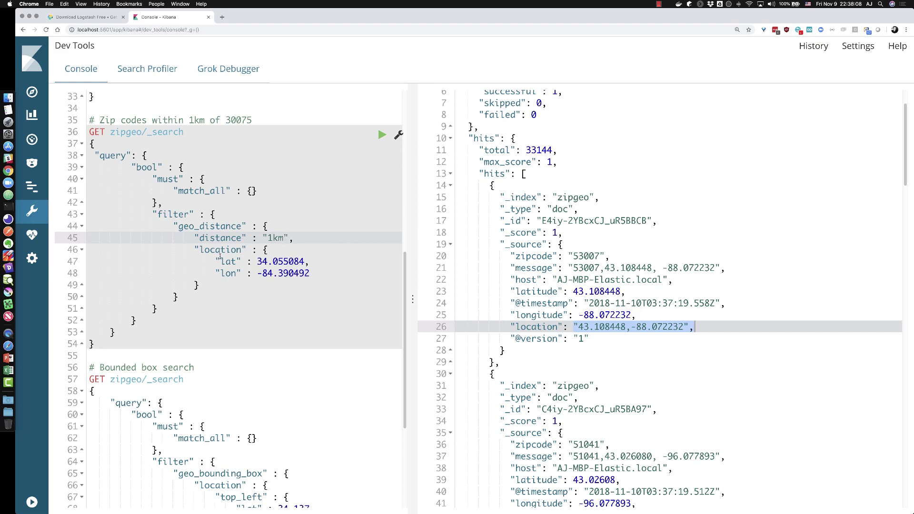
pyautogui.moveTo(217, 261); pyautogui.dragTo(368, 272)
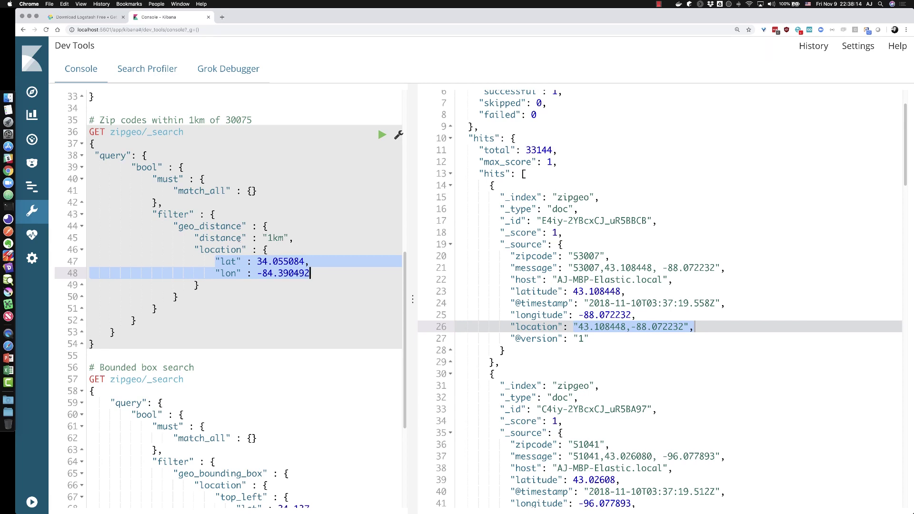
pyautogui.click(381, 138)
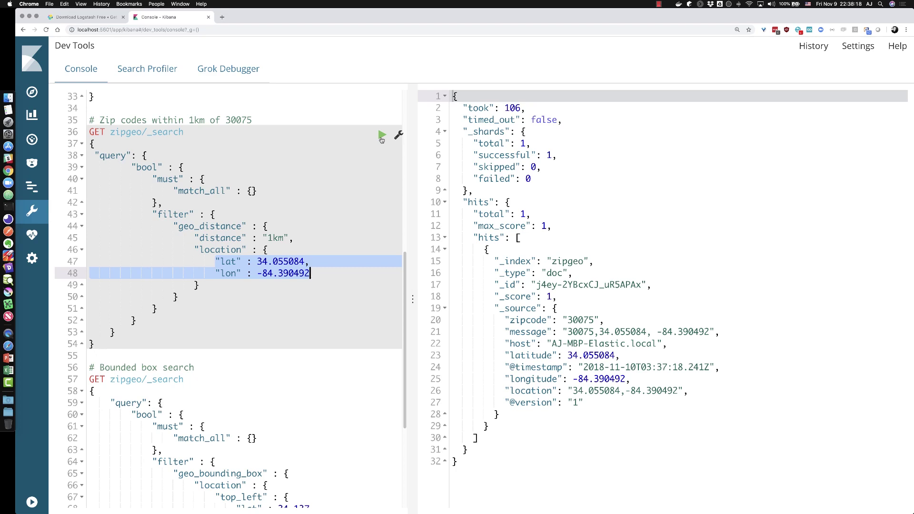
pyautogui.doubleClick(577, 320)
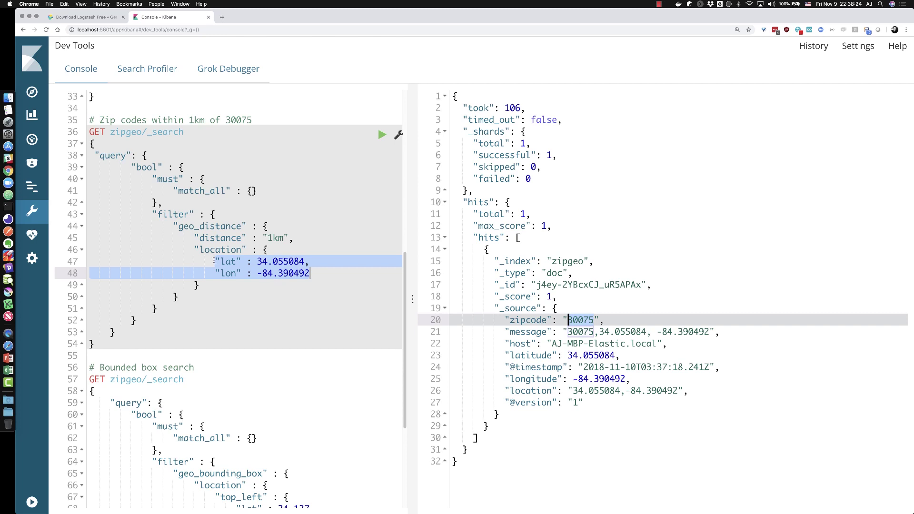
pyautogui.doubleClick(269, 238)
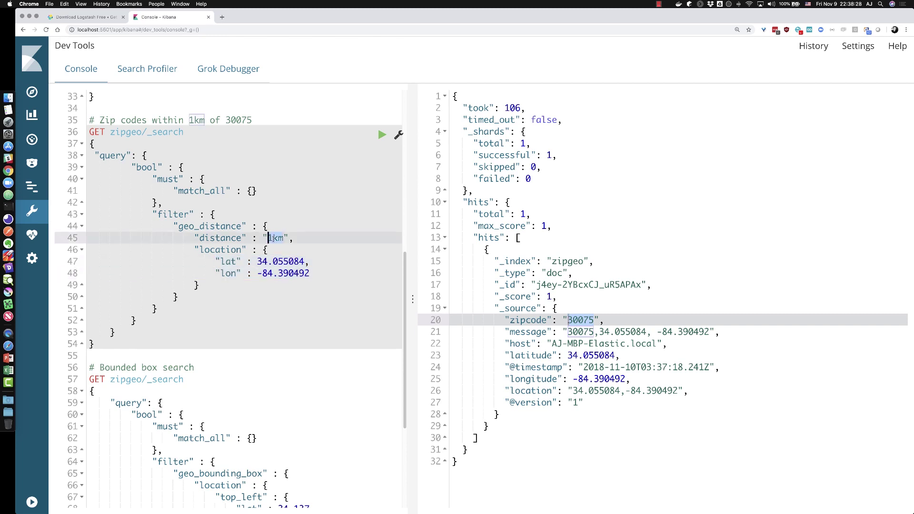
pyautogui.write('1mi')
pyautogui.click(384, 135)
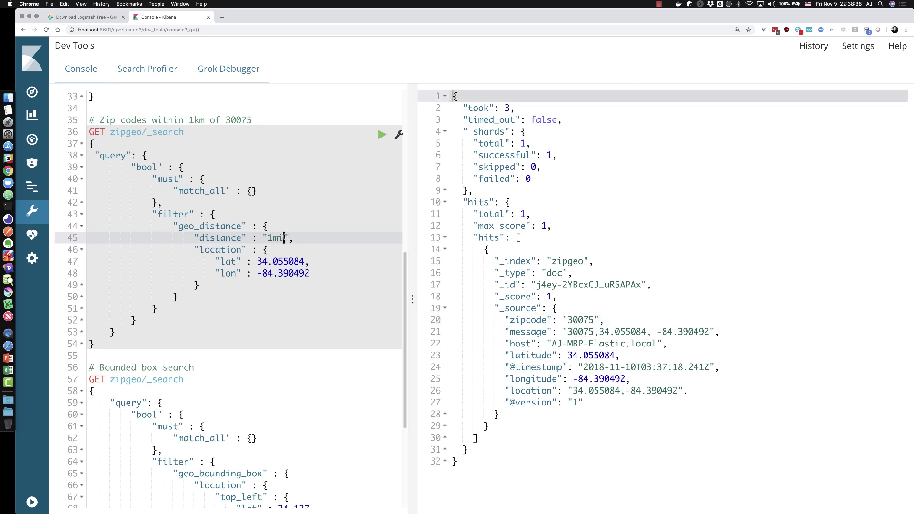
# - Widen the radius to 1000000in and rerun, reviewing hits led by zip code 30075
pyautogui.moveTo(268, 237); pyautogui.dragTo(285, 238)
pyautogui.write('1')
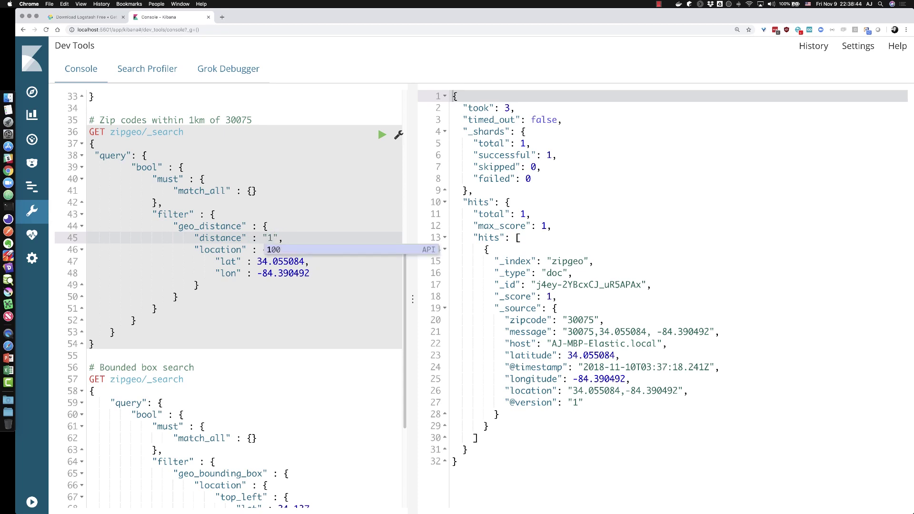
pyautogui.write('000000in')
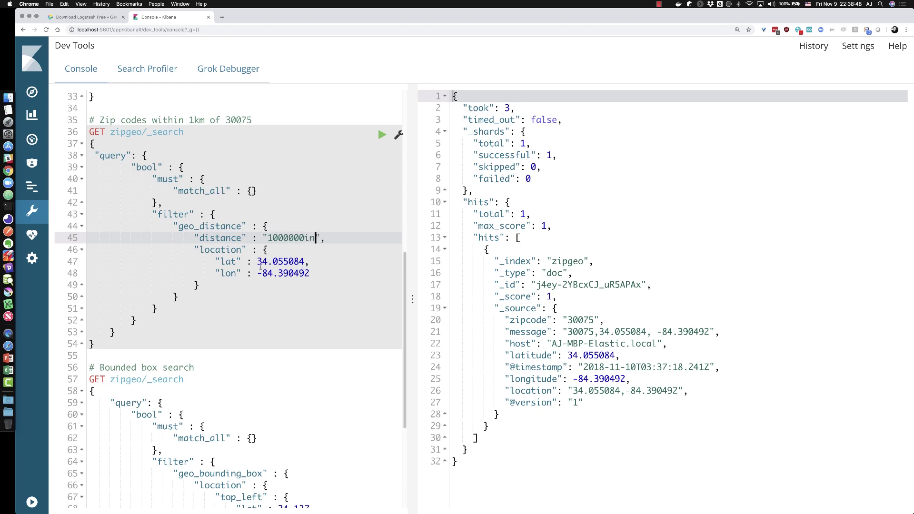
pyautogui.moveTo(257, 261); pyautogui.dragTo(305, 273)
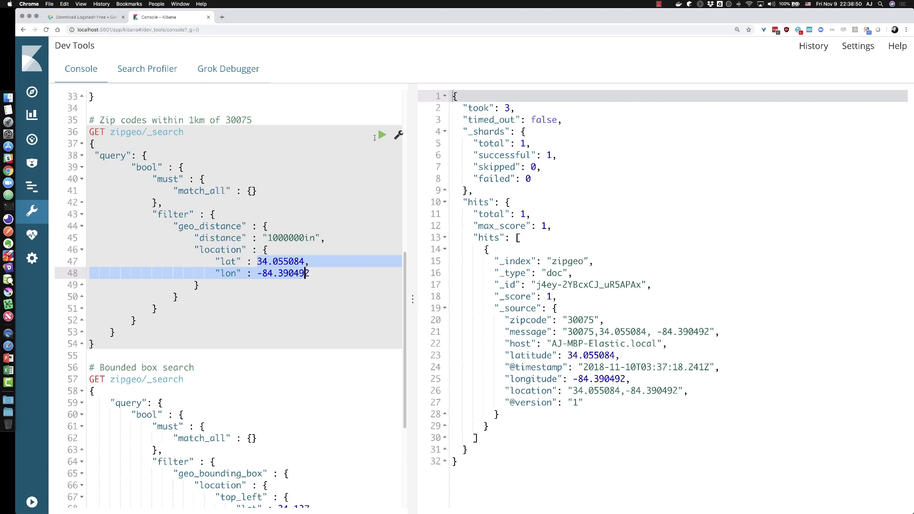
pyautogui.click(381, 136)
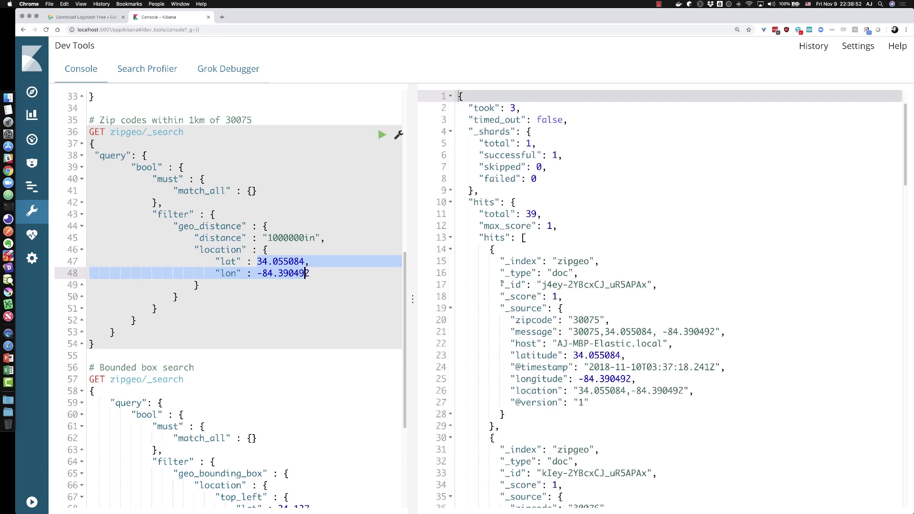
pyautogui.doubleClick(574, 320)
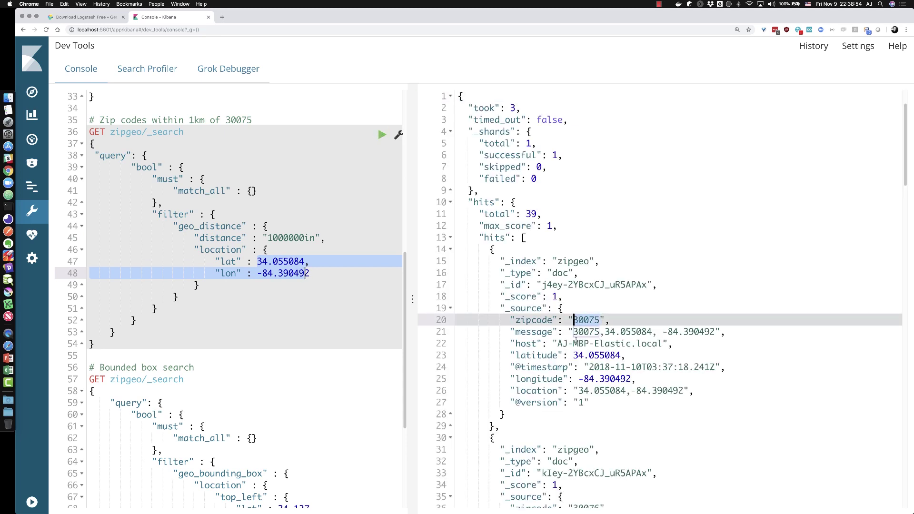
pyautogui.scroll(-10, 585, 347)
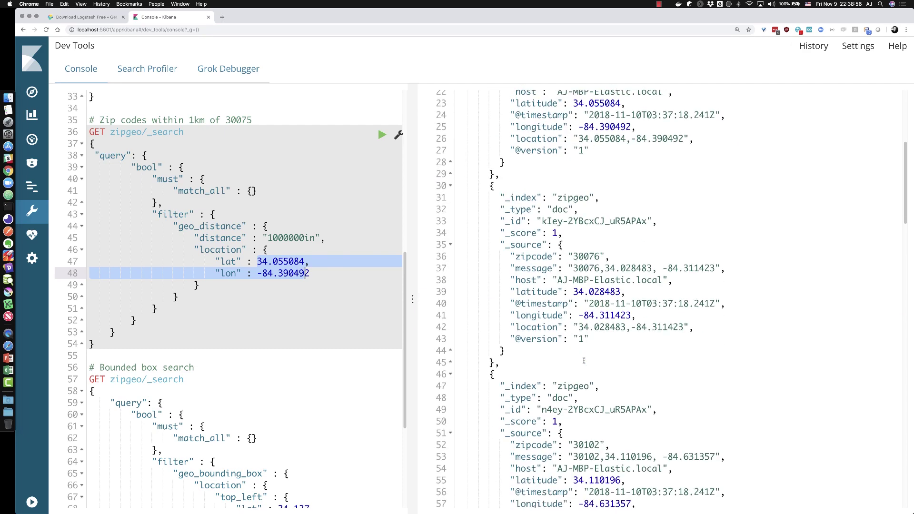
pyautogui.scroll(-8, 584, 360)
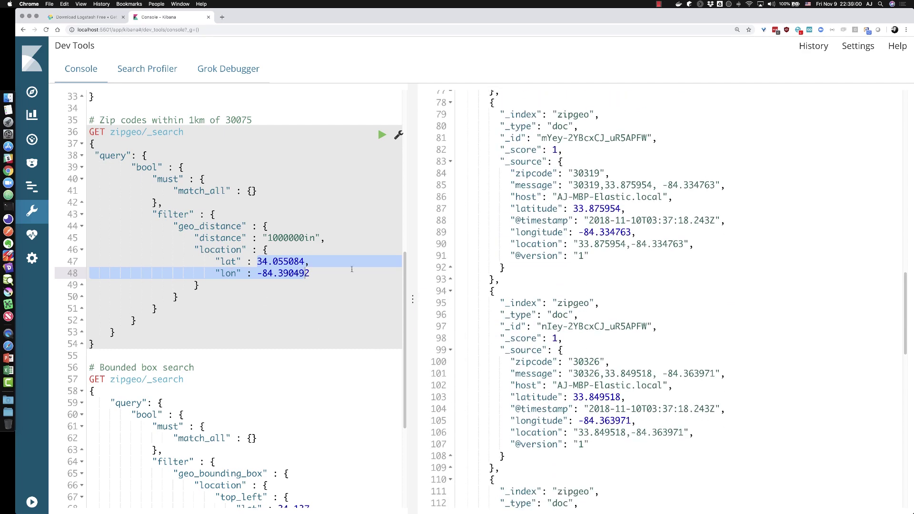
pyautogui.scroll(-4, 649, 319)
pyautogui.scroll(8, 652, 320)
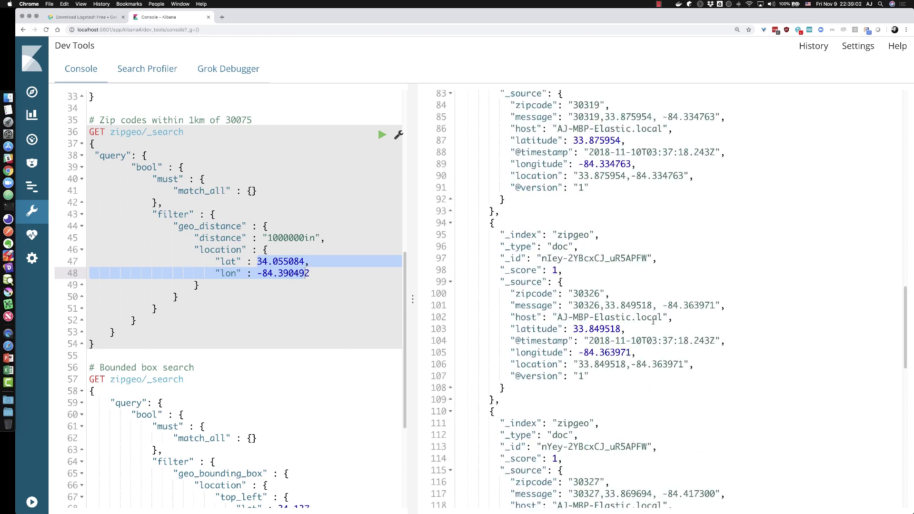
pyautogui.scroll(15, 651, 321)
pyautogui.moveTo(599, 320); pyautogui.dragTo(573, 320)
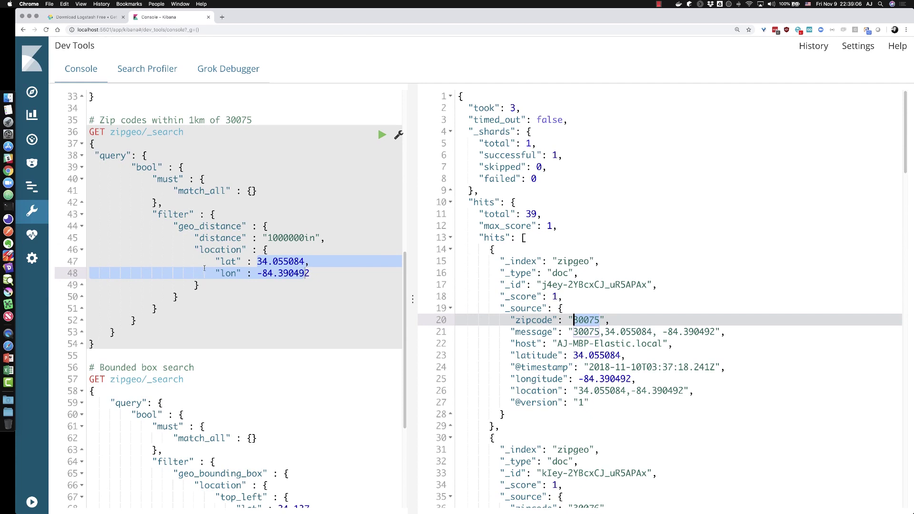
pyautogui.scroll(-5, 231, 289)
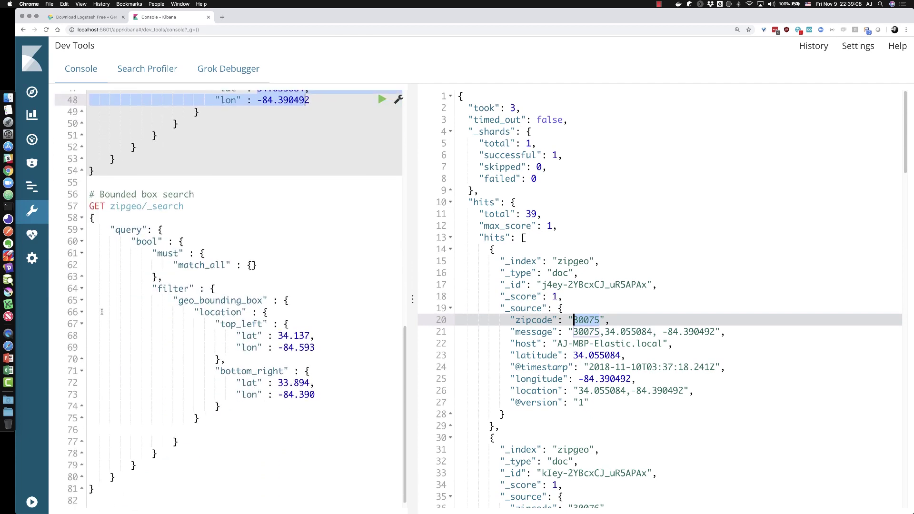
# - Run the geo_bounding_box search on zipgeo from 34.137,-84.593 to 33.894,-84.390
pyautogui.click(206, 312)
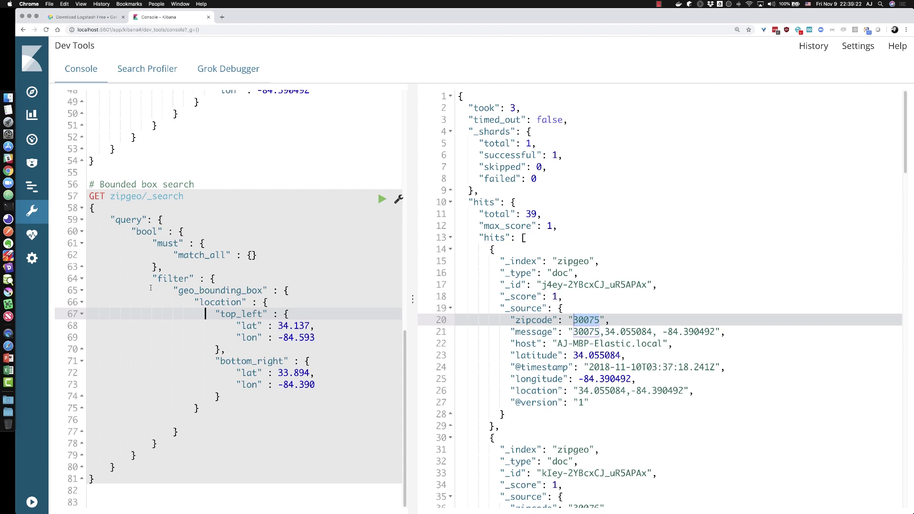
pyautogui.moveTo(217, 313); pyautogui.dragTo(359, 340)
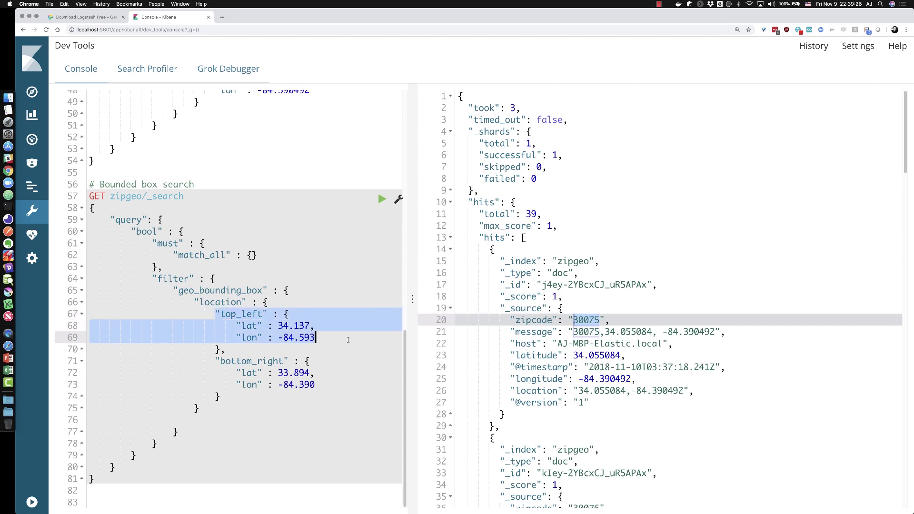
pyautogui.moveTo(215, 361); pyautogui.dragTo(352, 399)
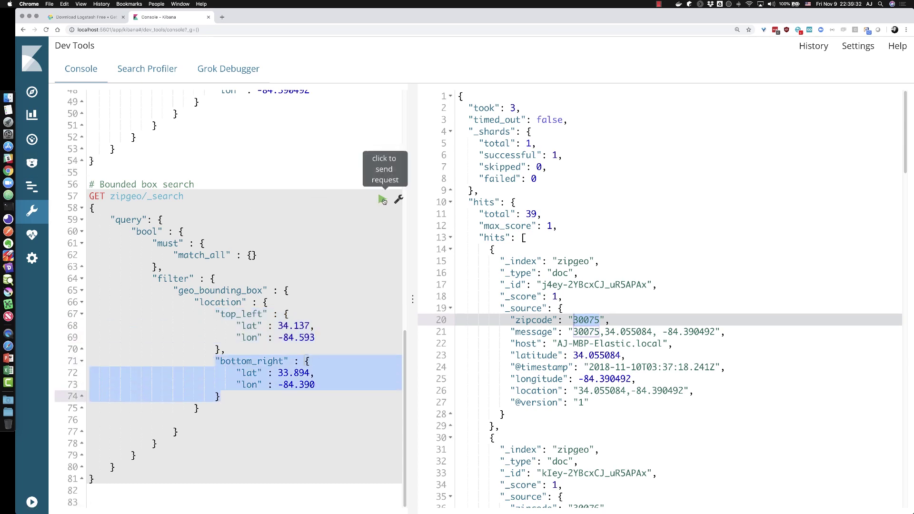
pyautogui.click(381, 200)
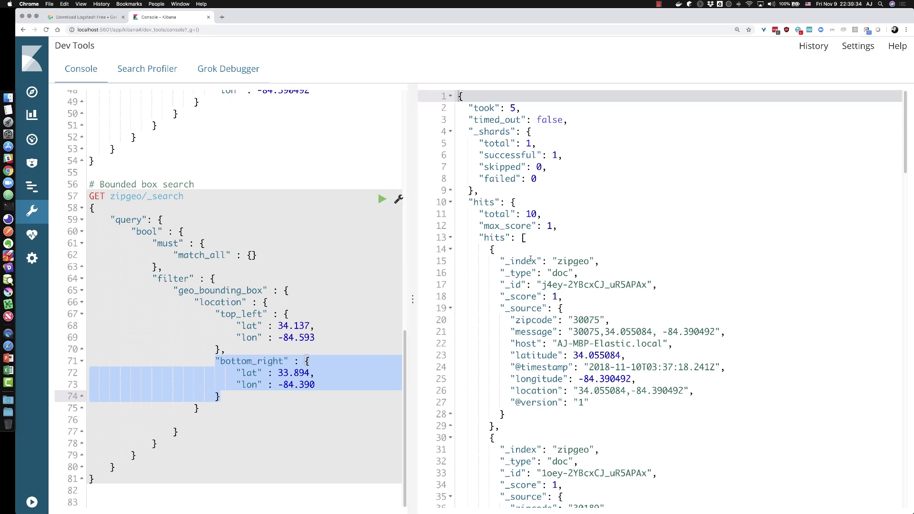
# - Scroll through the response to review the returned zip codes, such as 30075
pyautogui.scroll(-5, 682, 368)
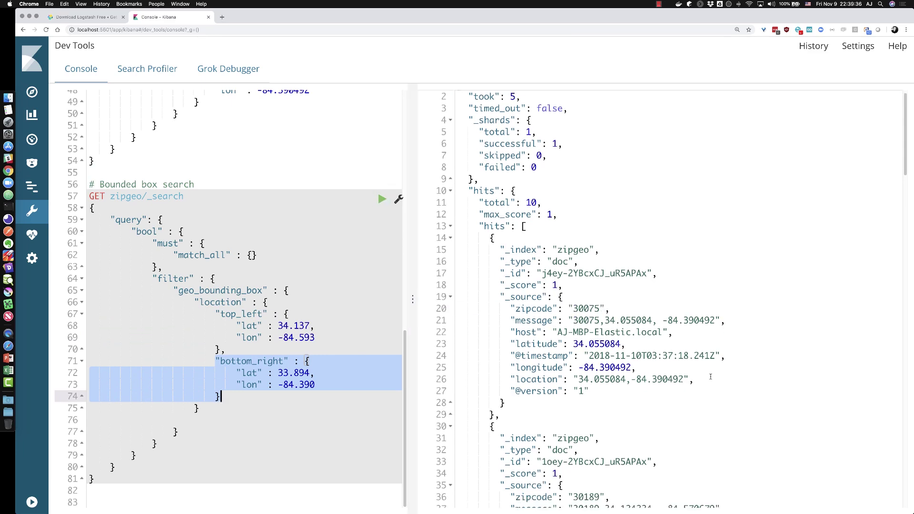
pyautogui.moveTo(600, 163); pyautogui.dragTo(573, 164)
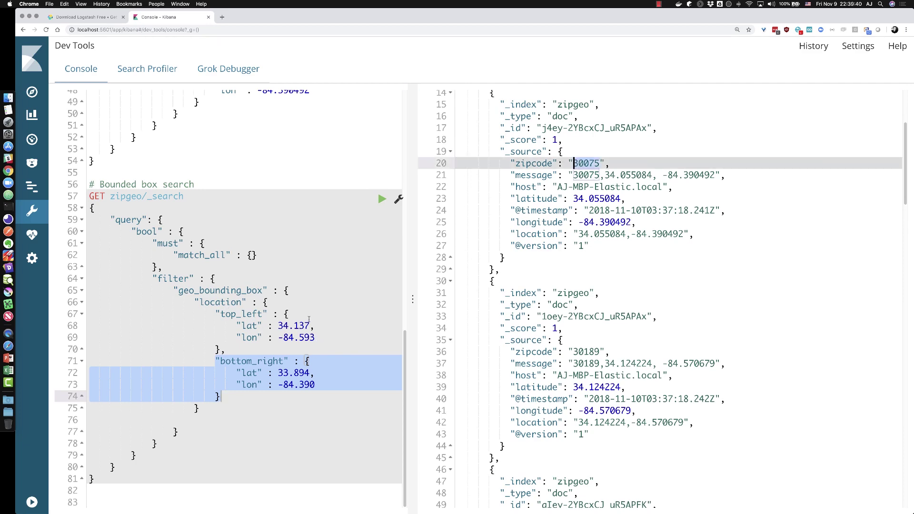
pyautogui.scroll(-10, 650, 249)
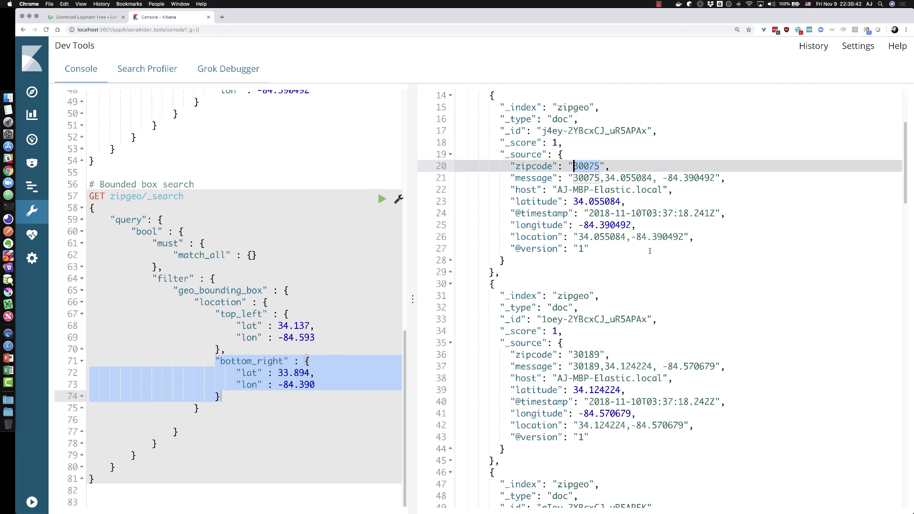
pyautogui.scroll(-8, 654, 246)
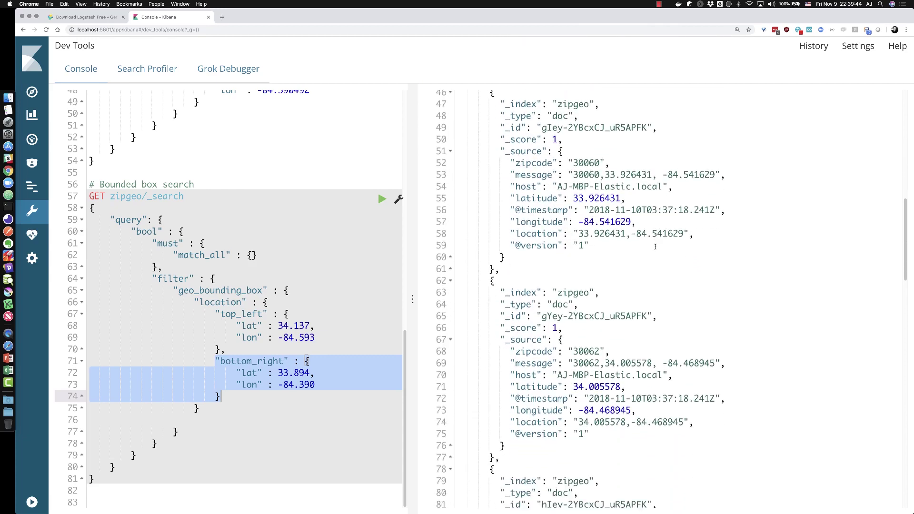
pyautogui.scroll(-17, 581, 321)
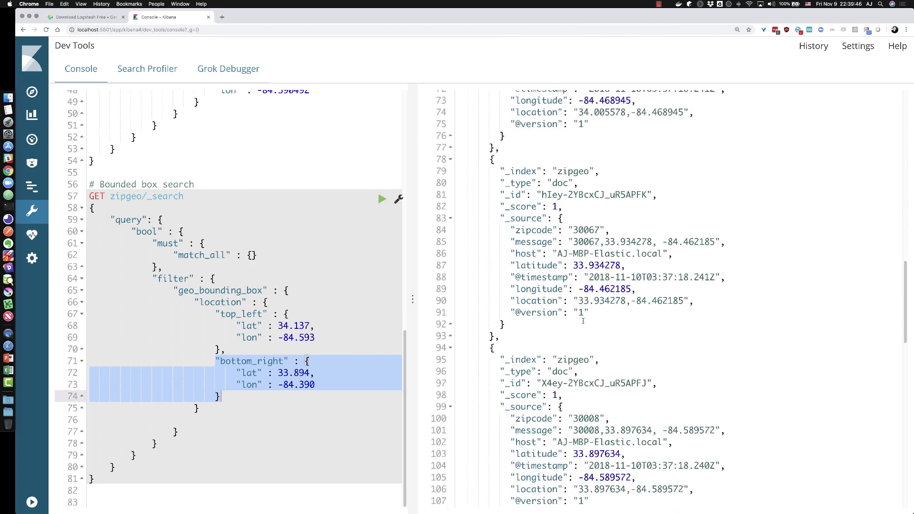
pyautogui.scroll(-7, 582, 320)
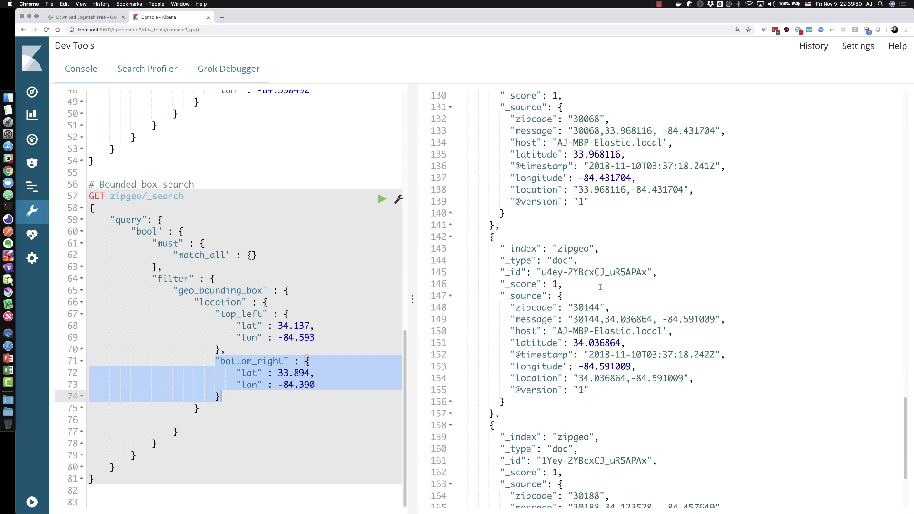
pyautogui.scroll(-3, 599, 286)
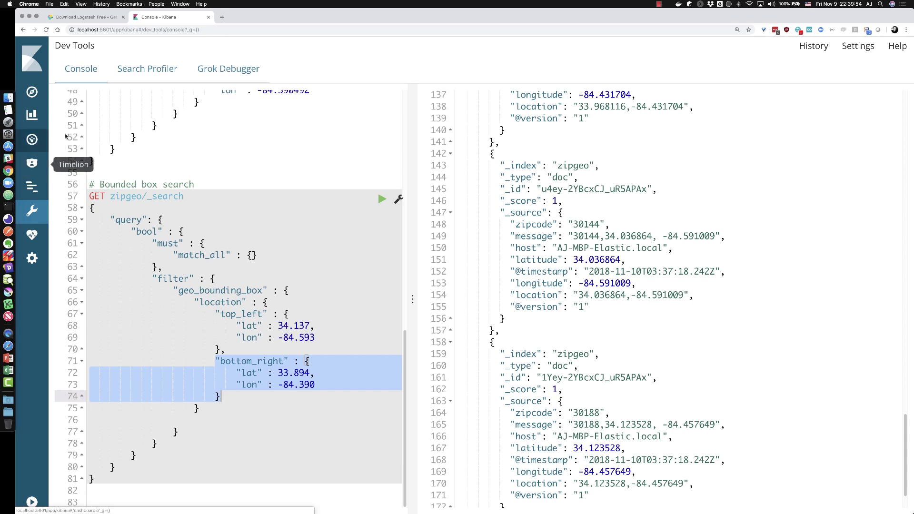
# - Start a new index pattern in Management > Index Patterns, naming it zipgeo*
pyautogui.click(32, 258)
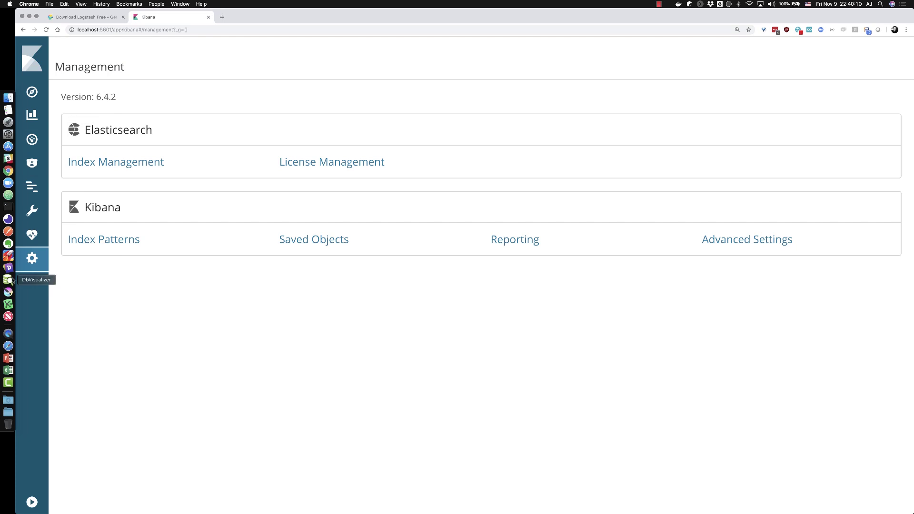
pyautogui.click(102, 241)
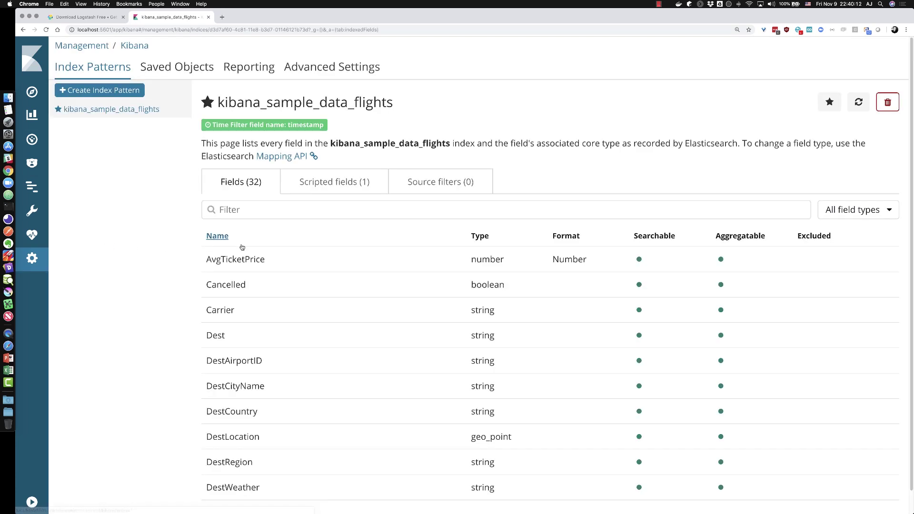
pyautogui.click(80, 90)
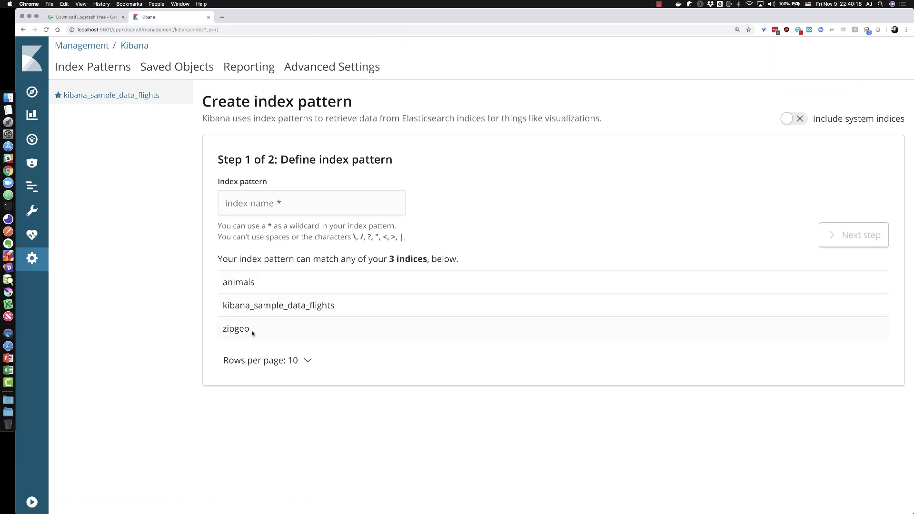
pyautogui.moveTo(251, 330); pyautogui.dragTo(220, 332)
pyautogui.click(253, 200)
pyautogui.write('zipge')
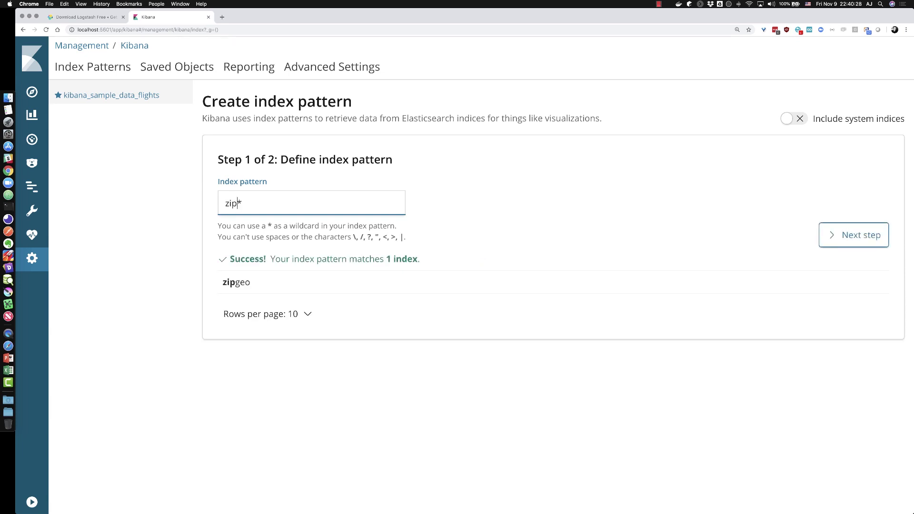
pyautogui.write('o')
# - Create the zipgeo* index pattern with no time filter
pyautogui.click(856, 237)
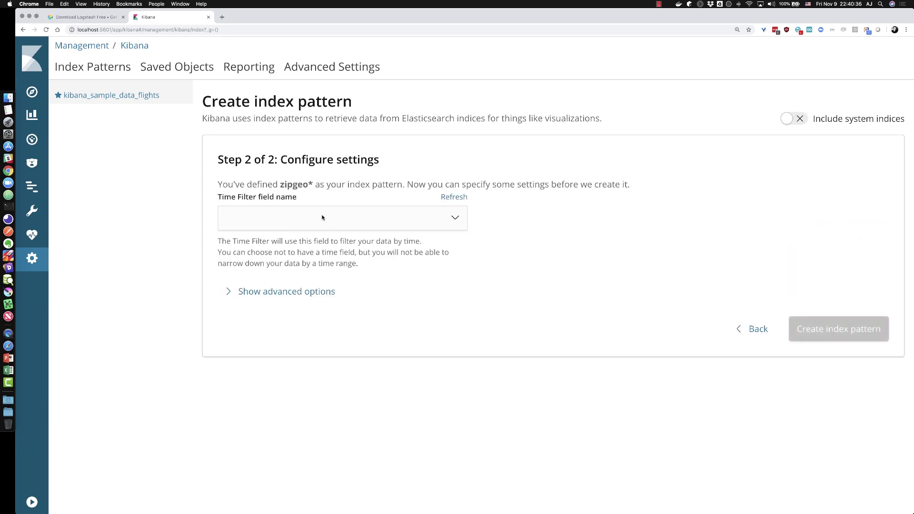
pyautogui.click(361, 220)
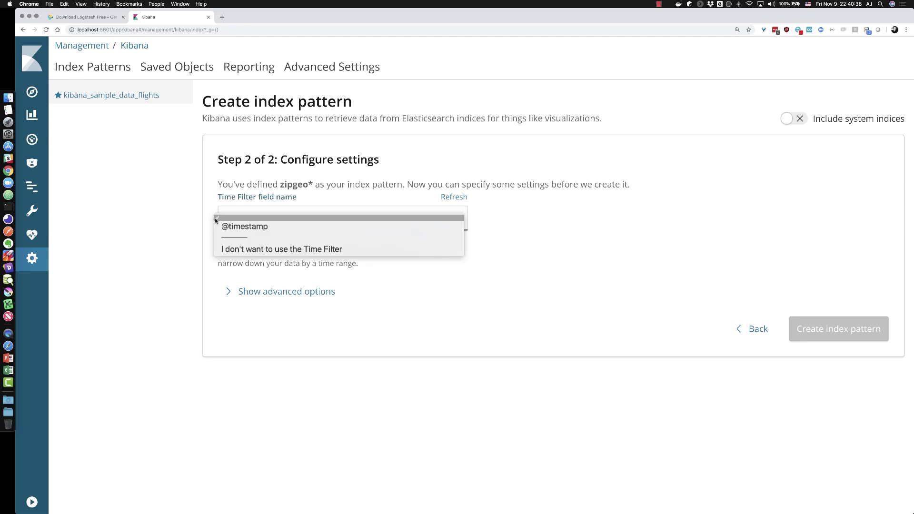
pyautogui.click(263, 248)
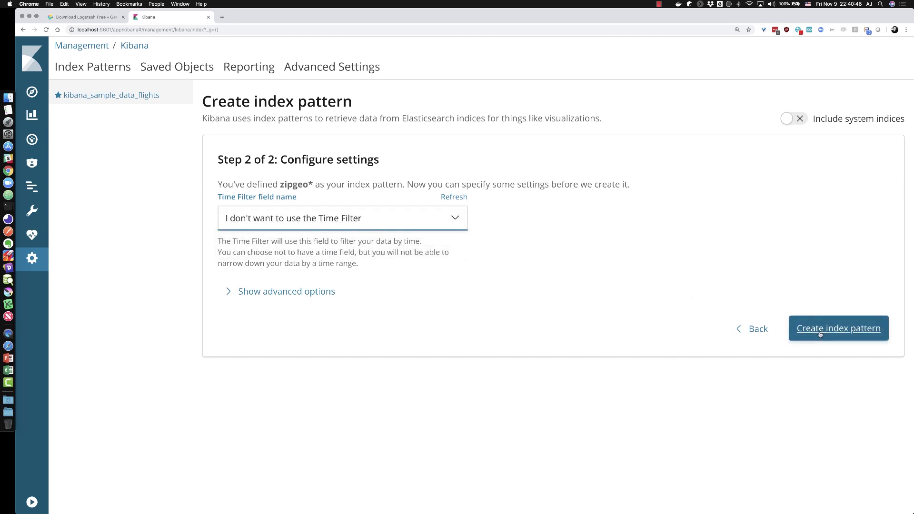
pyautogui.click(819, 334)
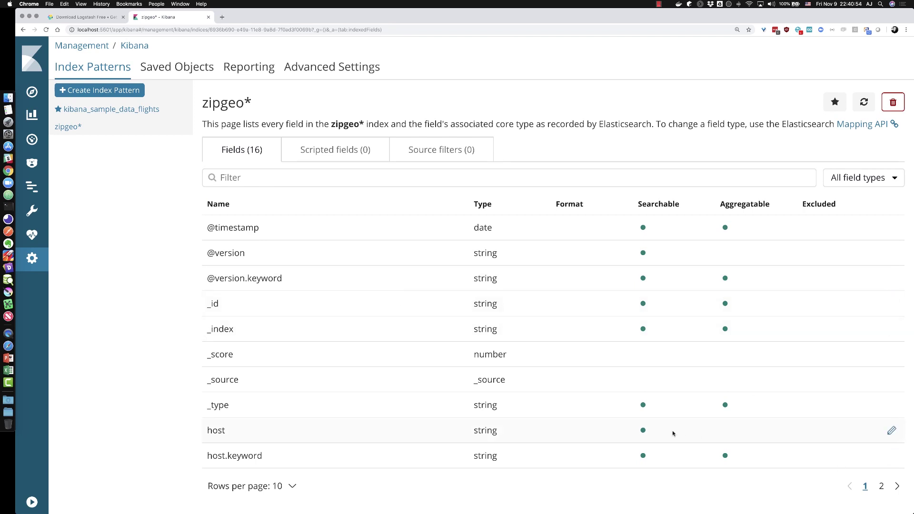
# - Show 50 rows per page to list all 16 fields, confirming location is geo_point
pyautogui.click(246, 488)
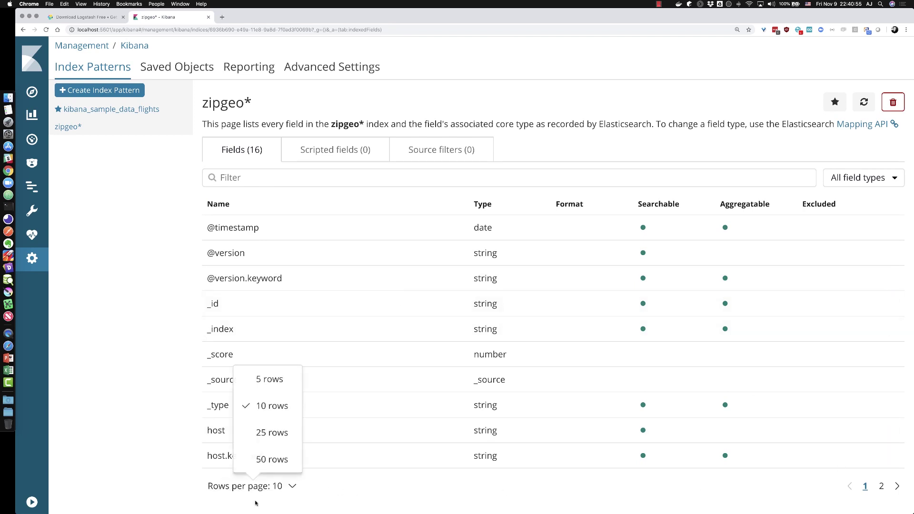
pyautogui.click(265, 459)
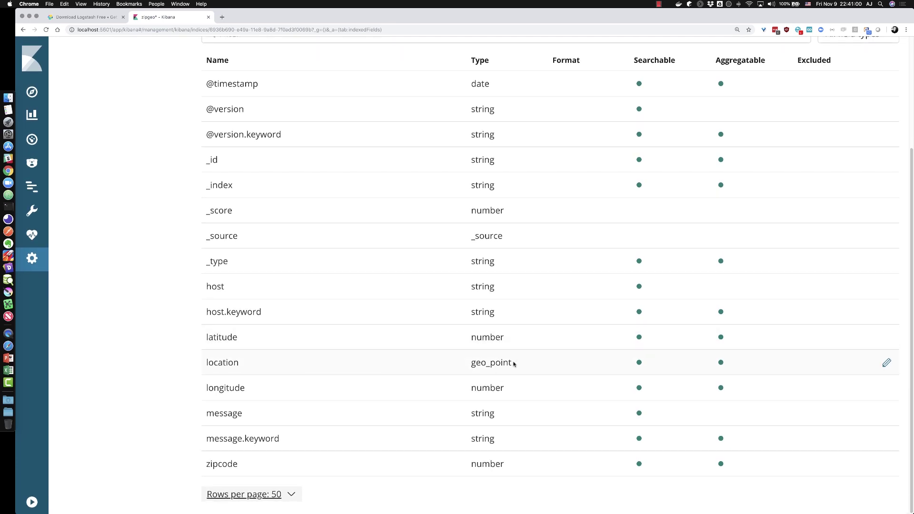
pyautogui.moveTo(515, 364); pyautogui.dragTo(471, 366)
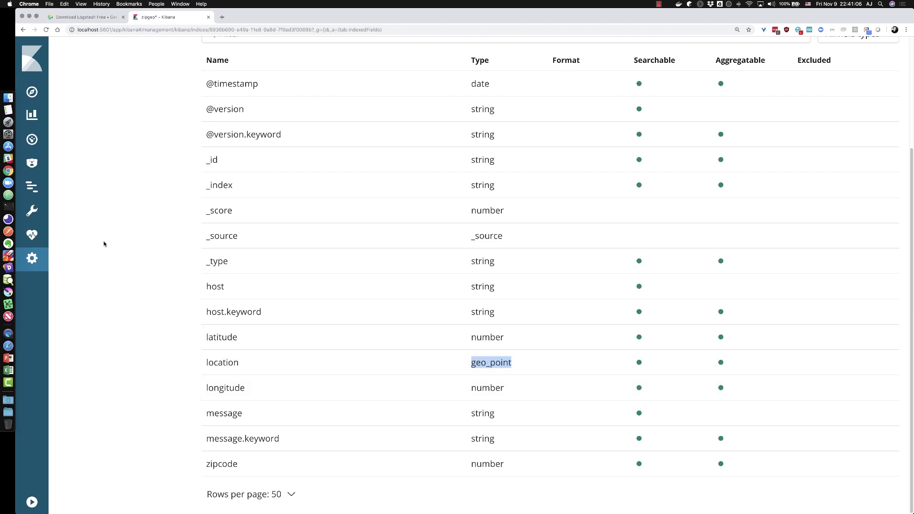
pyautogui.click(99, 171)
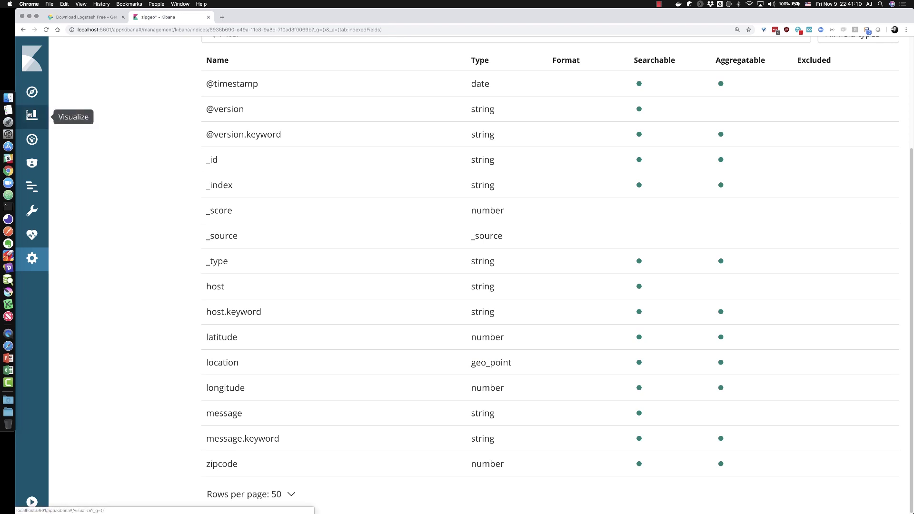
pyautogui.click(40, 114)
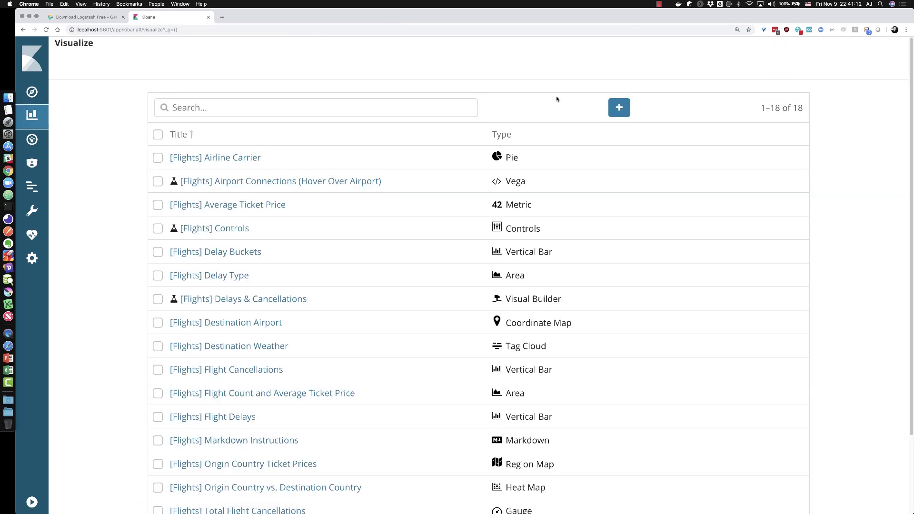
# - Create a new Coordinate Map visualization using the zipgeo* index as its source
pyautogui.click(618, 108)
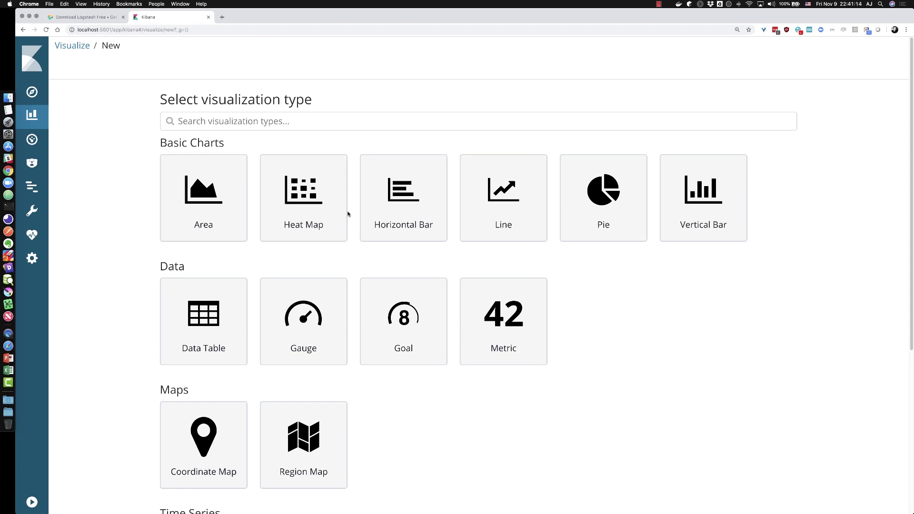
pyautogui.scroll(-3, 138, 426)
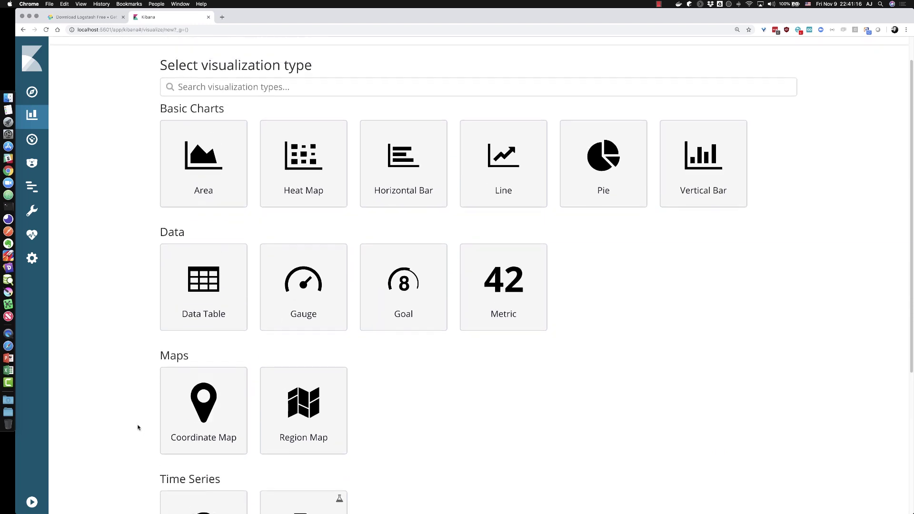
pyautogui.scroll(2, 137, 415)
pyautogui.scroll(-12, 137, 414)
pyautogui.scroll(9, 195, 374)
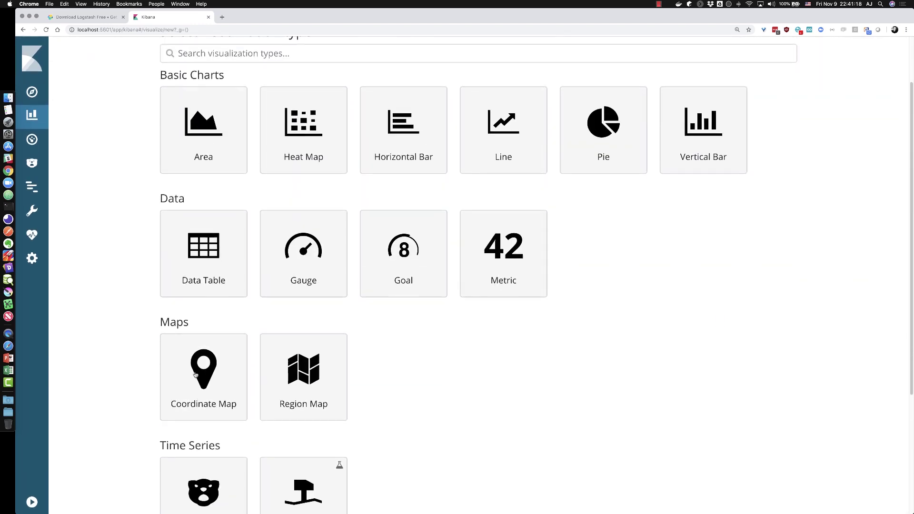
pyautogui.click(204, 384)
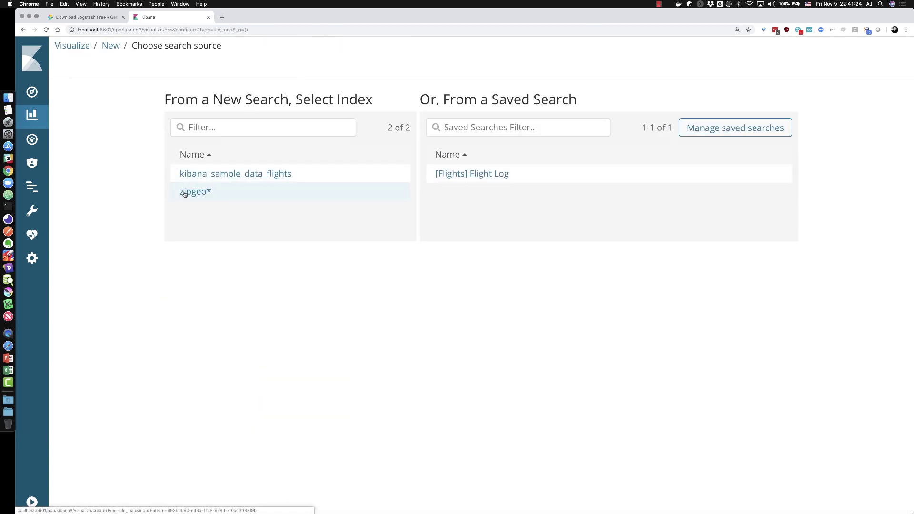
pyautogui.click(185, 197)
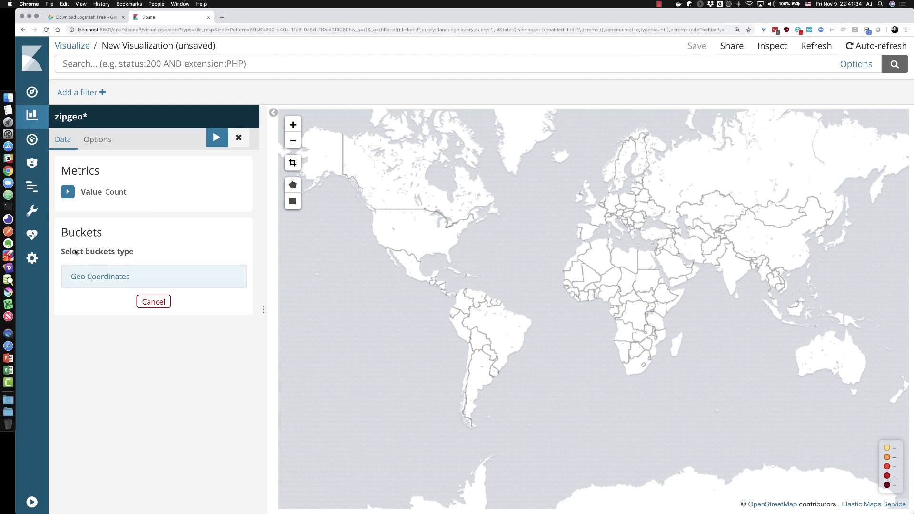
# - Add a Geo Coordinates bucket using Geohash aggregation on the location field, and apply it
pyautogui.click(97, 278)
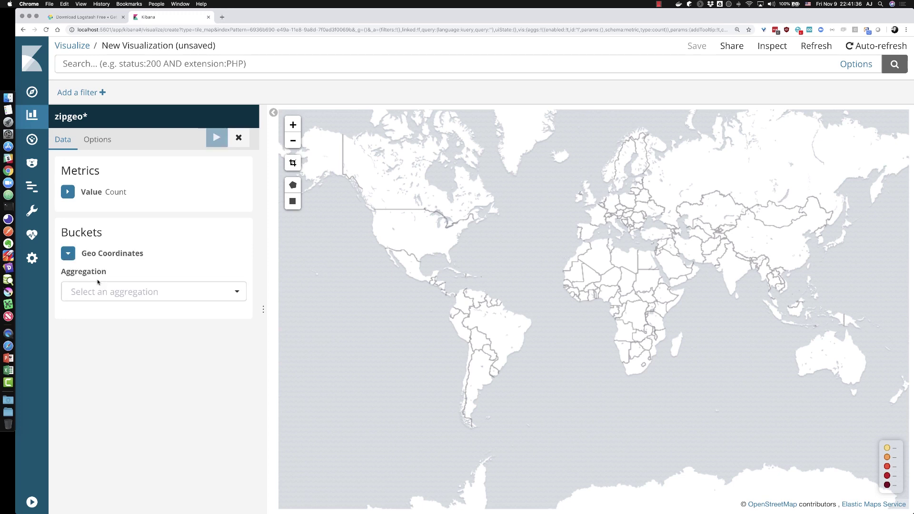
pyautogui.click(130, 296)
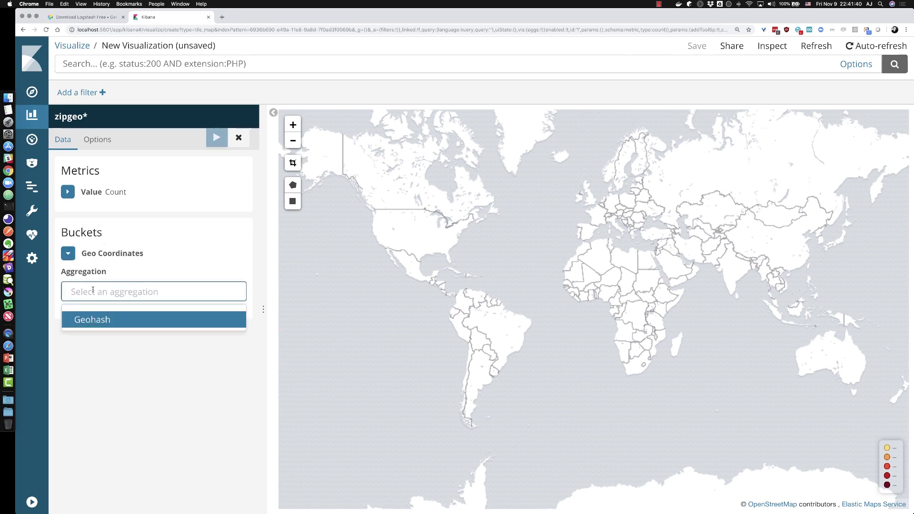
pyautogui.click(101, 320)
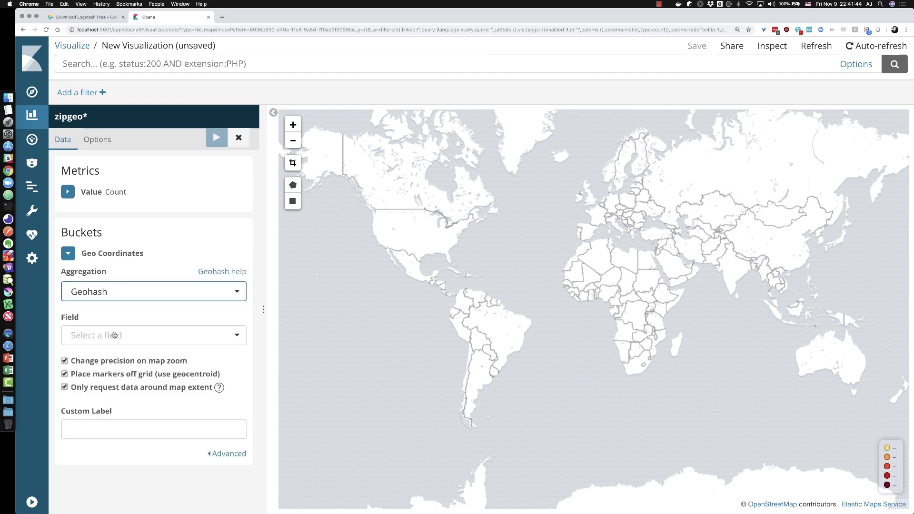
pyautogui.click(112, 339)
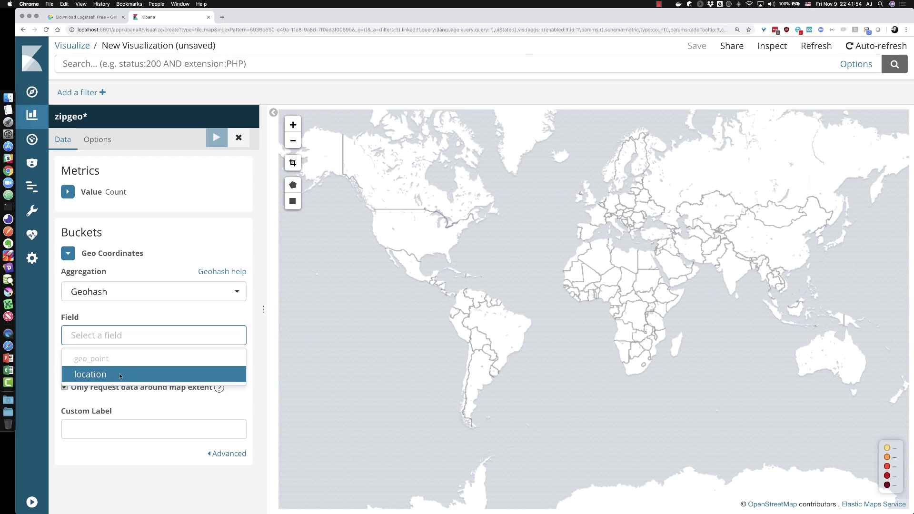
pyautogui.click(120, 376)
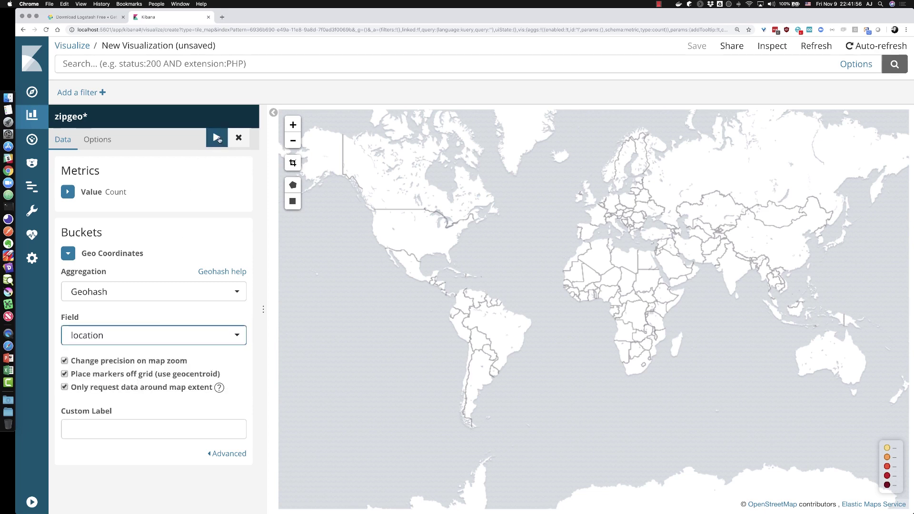
pyautogui.click(218, 139)
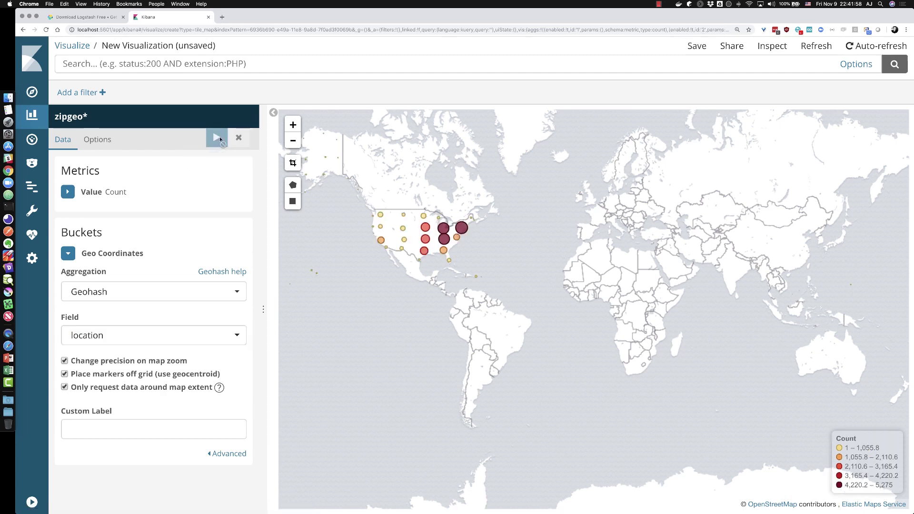
# - Pan and zoom the map to centre it on the United States
pyautogui.moveTo(355, 254); pyautogui.dragTo(443, 300)
pyautogui.scroll(2, 483, 314)
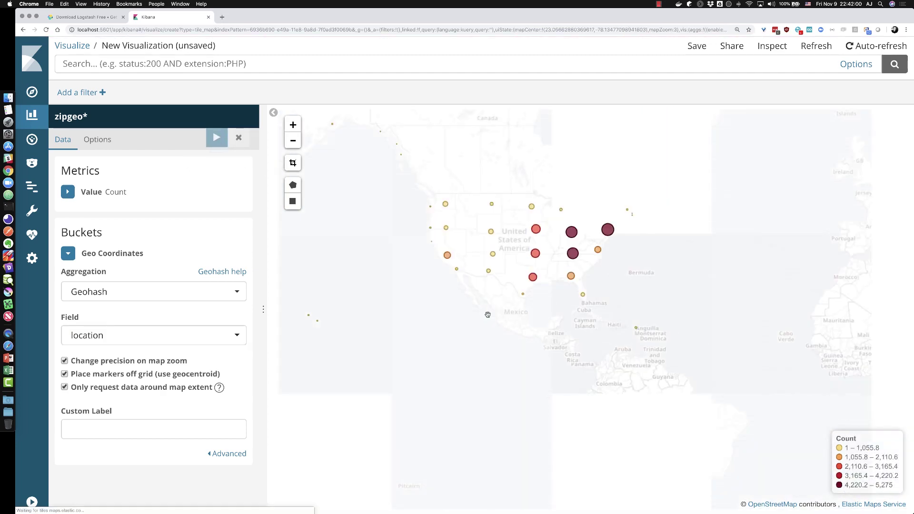
pyautogui.moveTo(533, 287)
pyautogui.moveTo(533, 287); pyautogui.dragTo(551, 333)
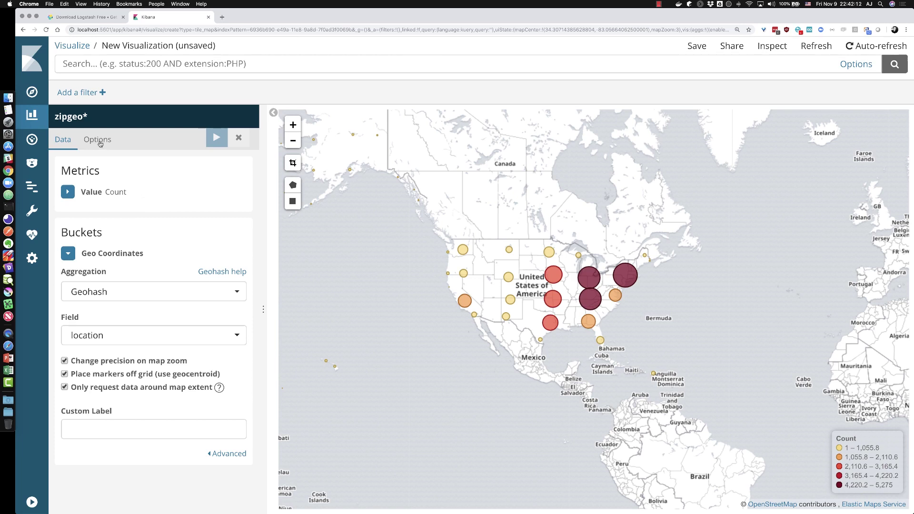
pyautogui.click(100, 143)
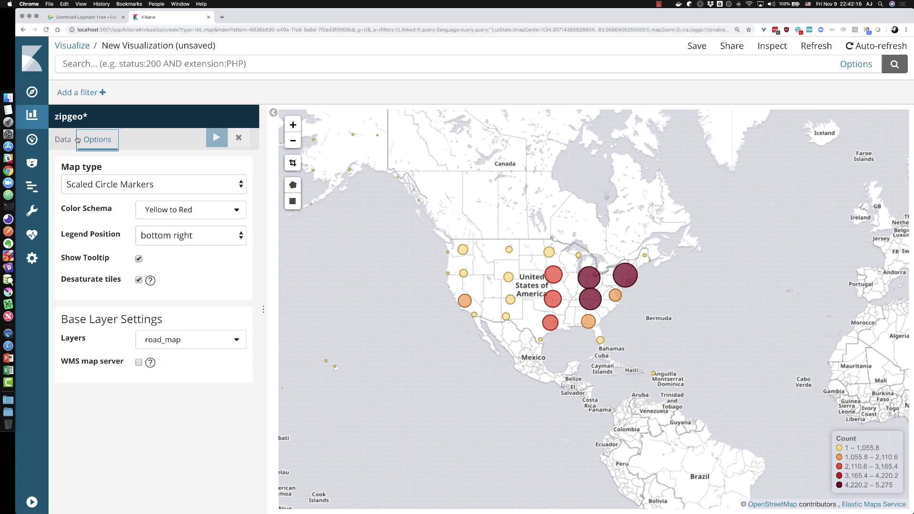
# - Switch the map type to Shaded Circle Markers and zoom one level closer on the US
pyautogui.click(115, 189)
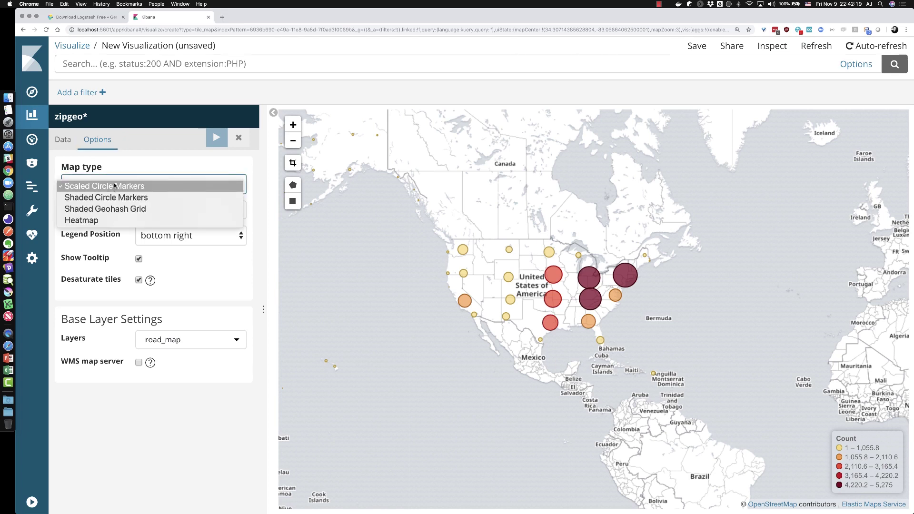
pyautogui.click(76, 199)
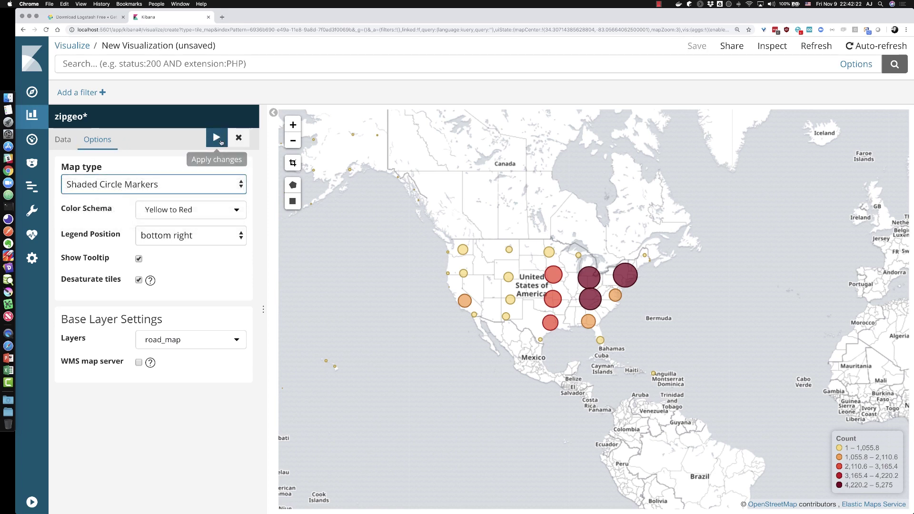
pyautogui.click(217, 139)
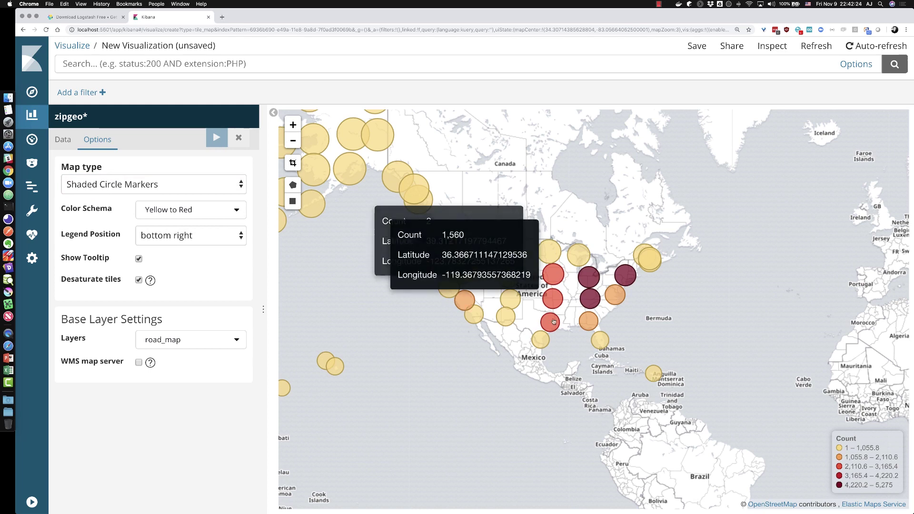
pyautogui.scroll(1, 576, 337)
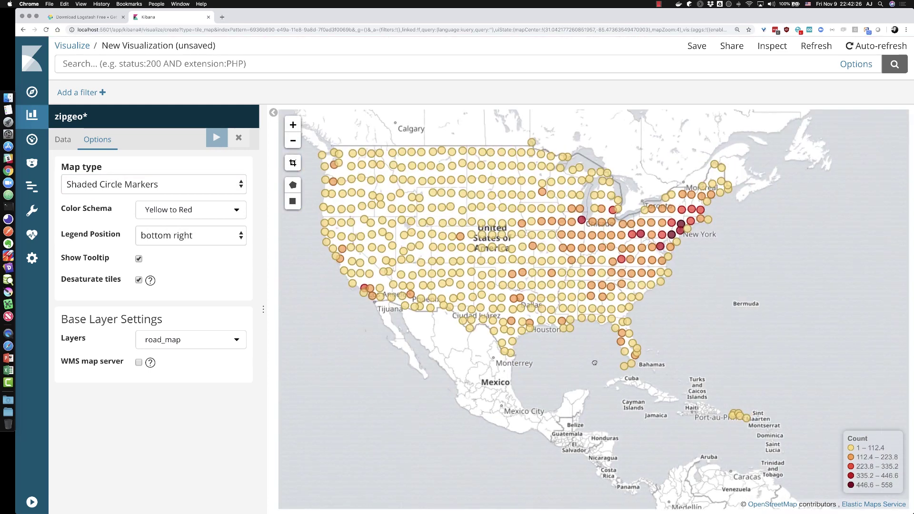
pyautogui.moveTo(600, 357); pyautogui.dragTo(636, 387)
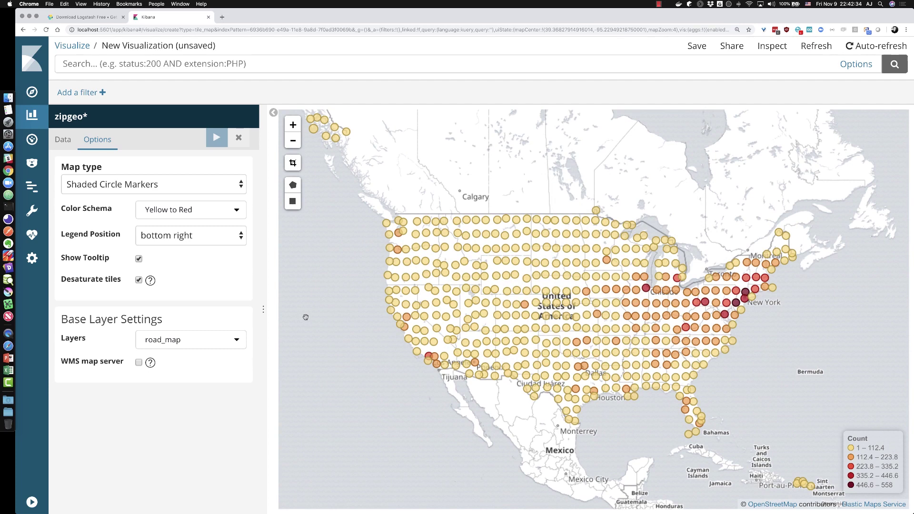
# - Save the coordinate map visualization with the title ZipViz
pyautogui.click(697, 46)
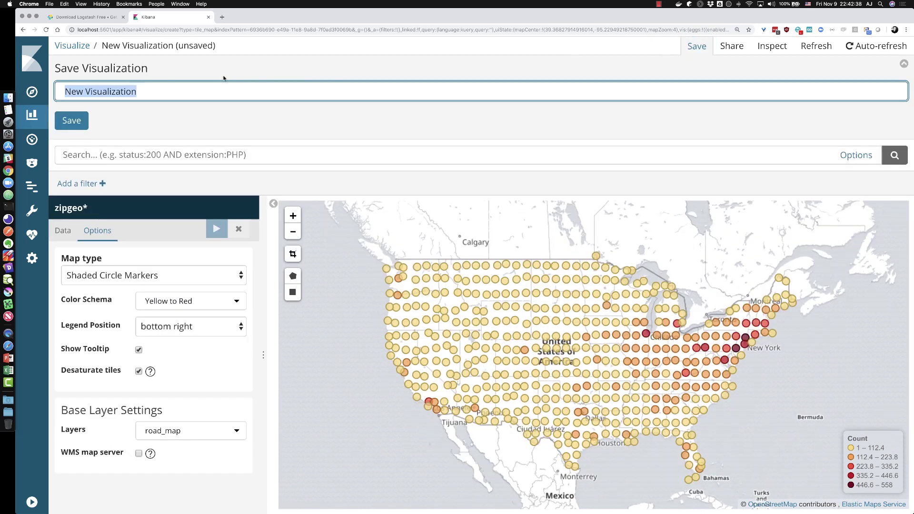
pyautogui.write('Zip')
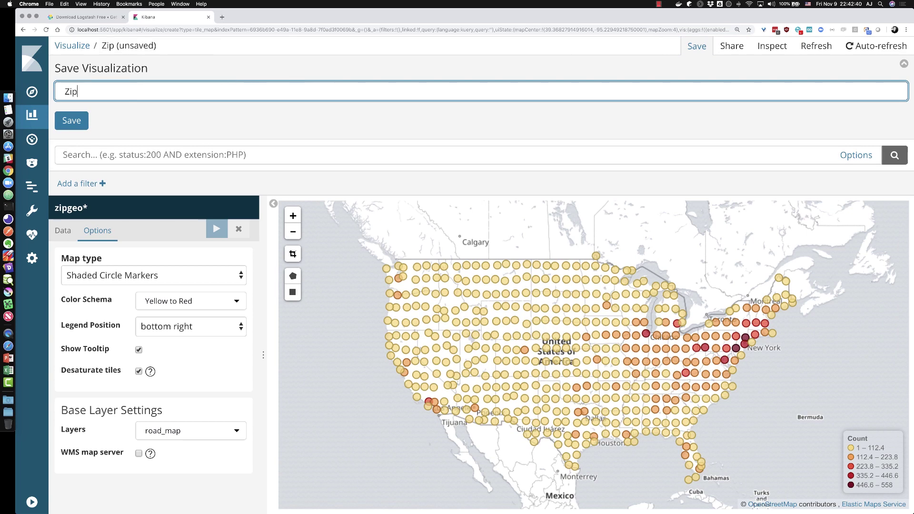
pyautogui.write('Vi')
pyautogui.press('BackSpace')
pyautogui.write('iz')
pyautogui.click(67, 123)
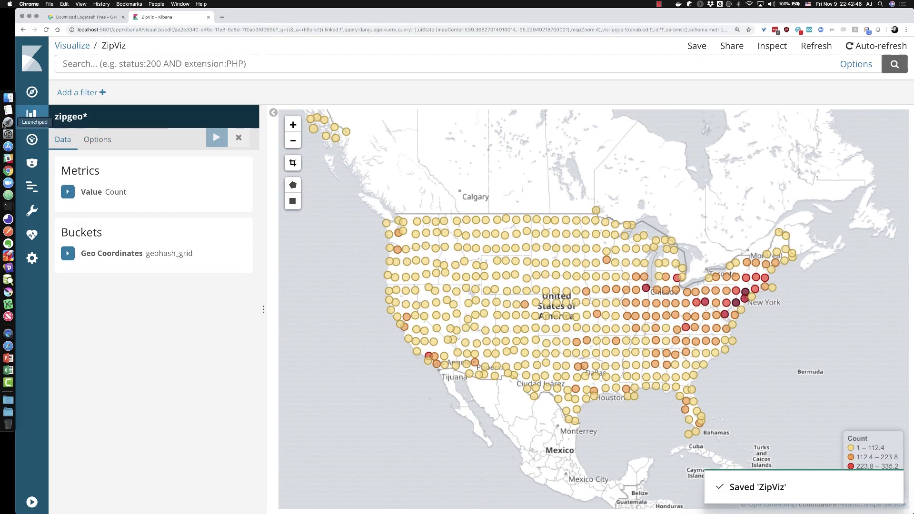
pyautogui.click(32, 140)
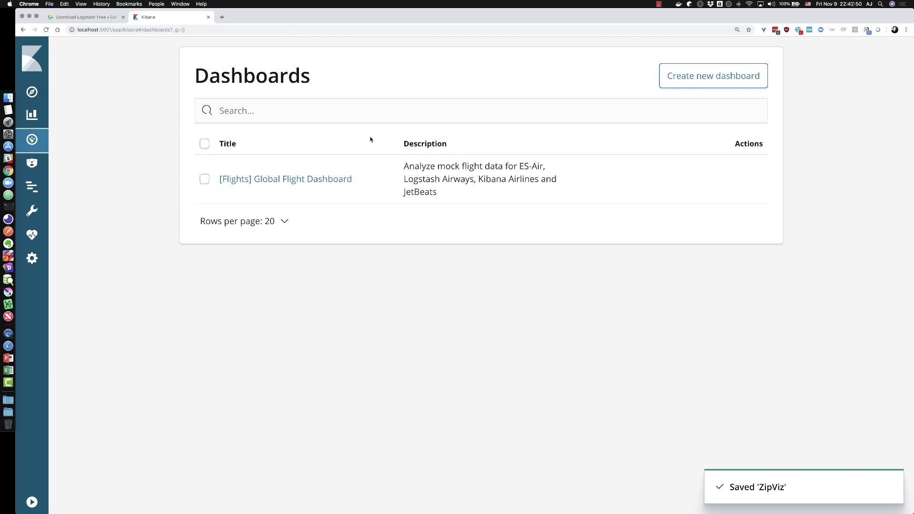
# - Create a new dashboard and add the ZipViz visualization as a panel
pyautogui.click(700, 76)
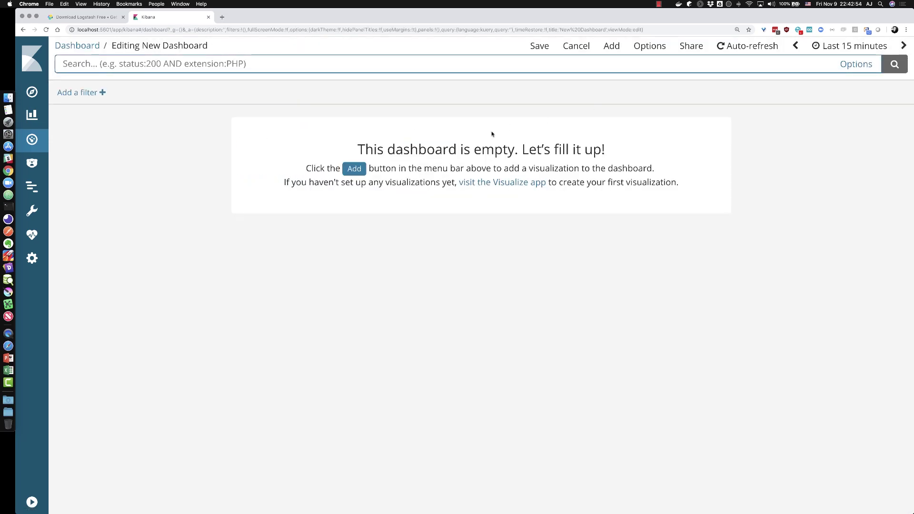
pyautogui.click(355, 169)
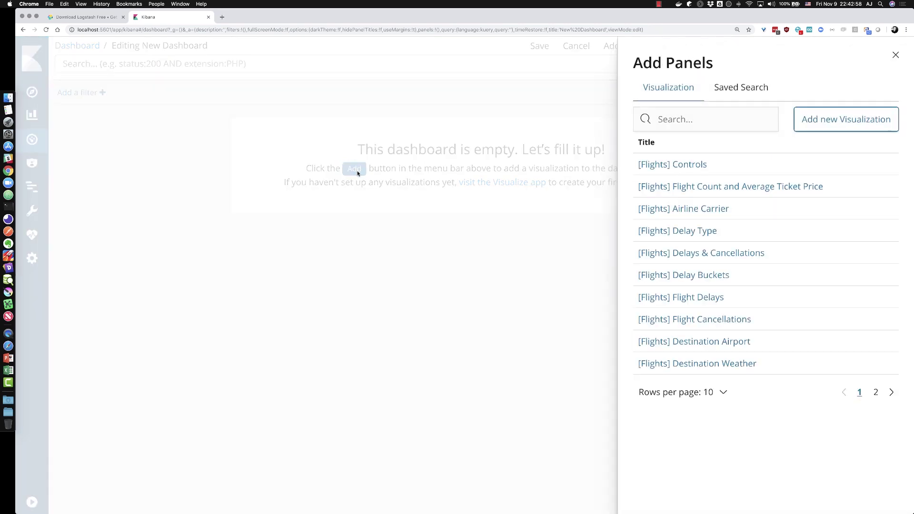
pyautogui.click(707, 118)
pyautogui.write('zip')
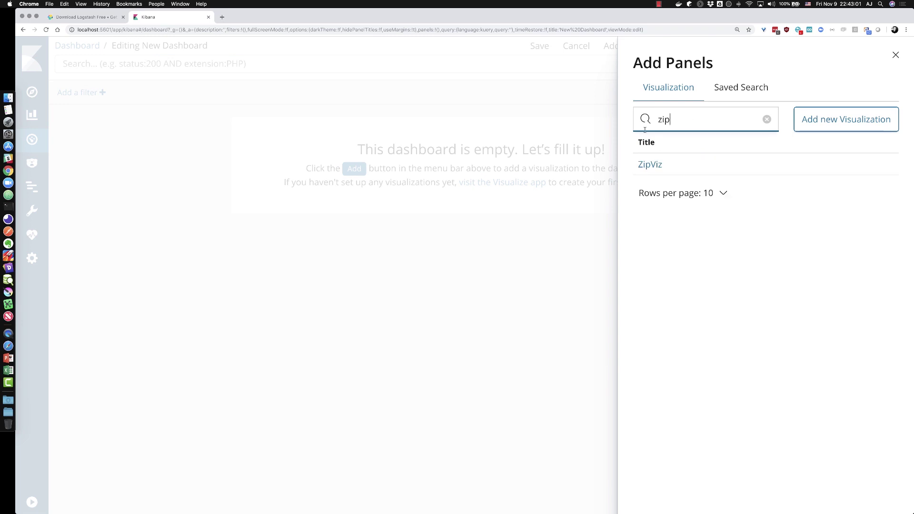
pyautogui.click(647, 164)
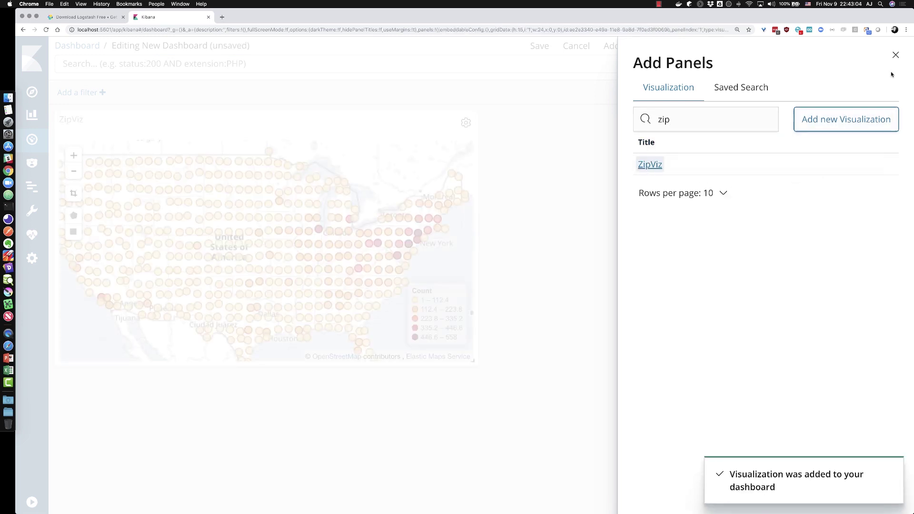
pyautogui.click(895, 55)
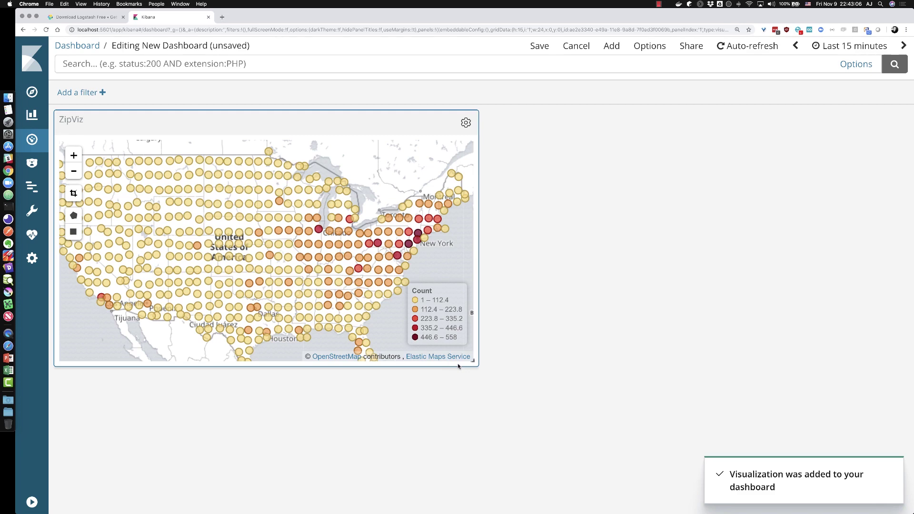
# - Enlarge the ZipViz panel to fill the dashboard and centre its map on the United States
pyautogui.moveTo(480, 365); pyautogui.dragTo(753, 467)
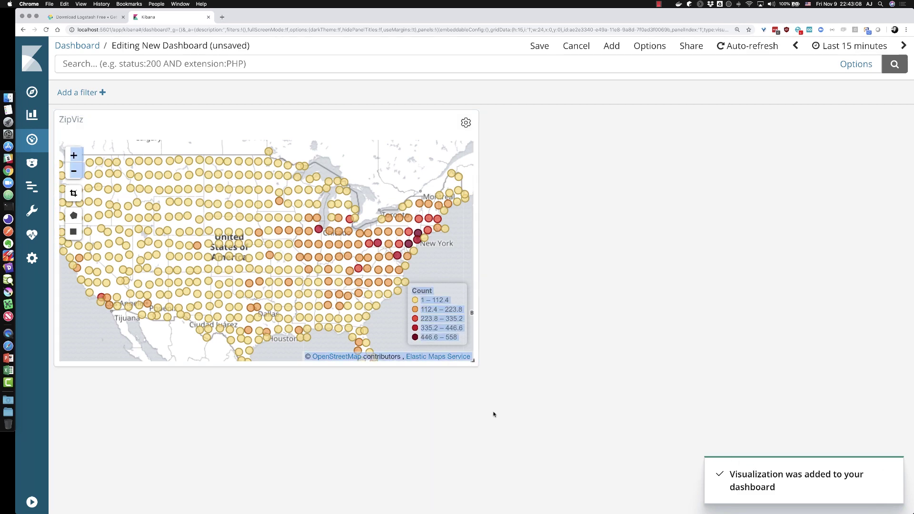
pyautogui.moveTo(473, 360); pyautogui.dragTo(909, 509)
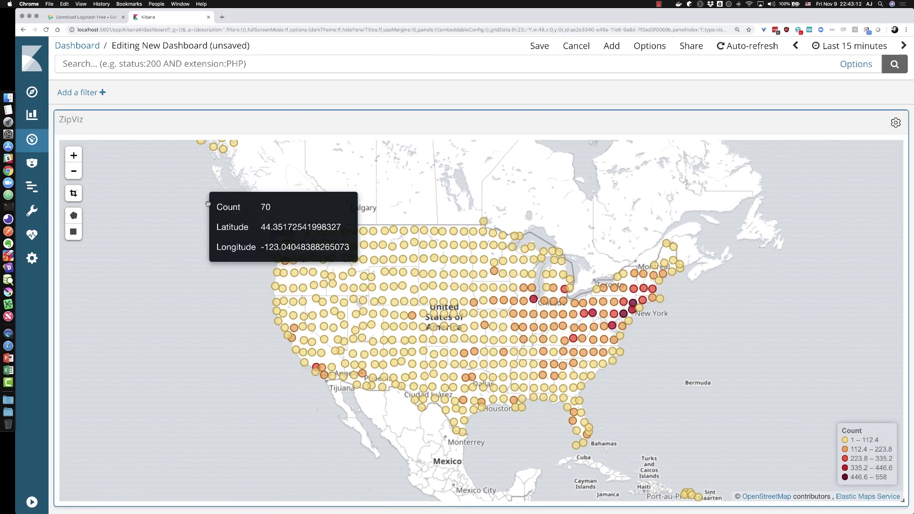
pyautogui.moveTo(284, 317)
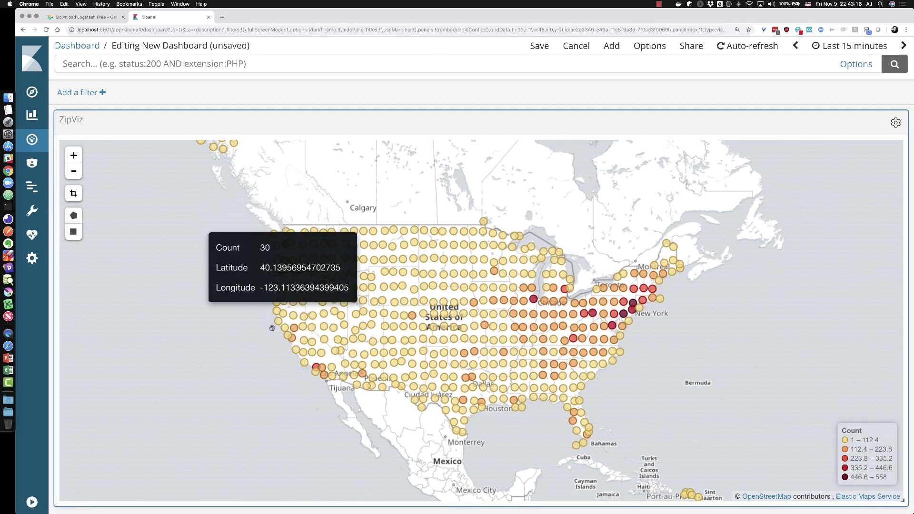
pyautogui.moveTo(510, 444); pyautogui.dragTo(505, 398)
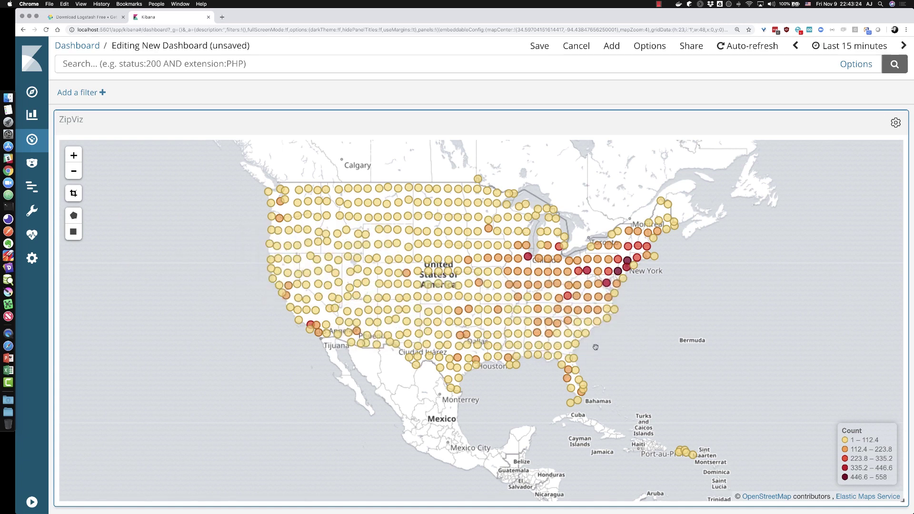
pyautogui.moveTo(553, 336)
pyautogui.scroll(2, 553, 337)
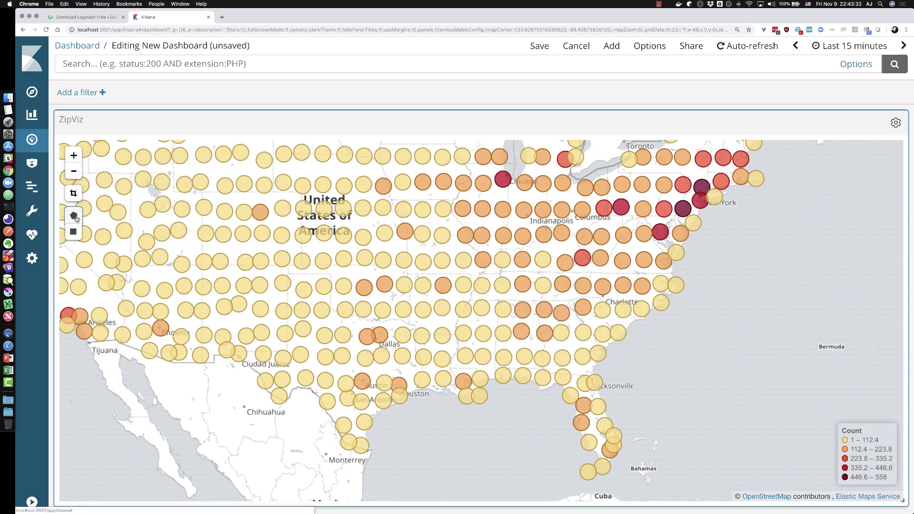
pyautogui.click(75, 216)
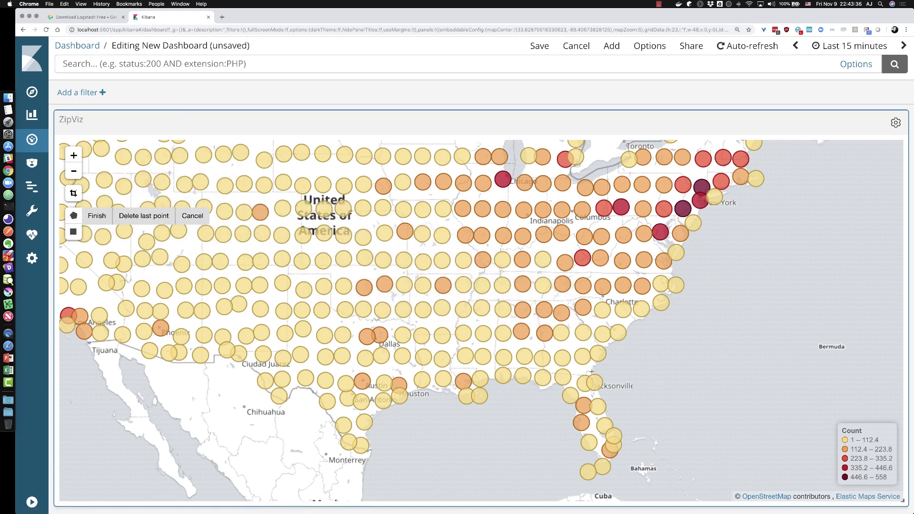
# - Outline Georgia with an eight-corner polygon and finish it to apply the geo_polygon filter
pyautogui.moveTo(546, 371); pyautogui.dragTo(570, 372)
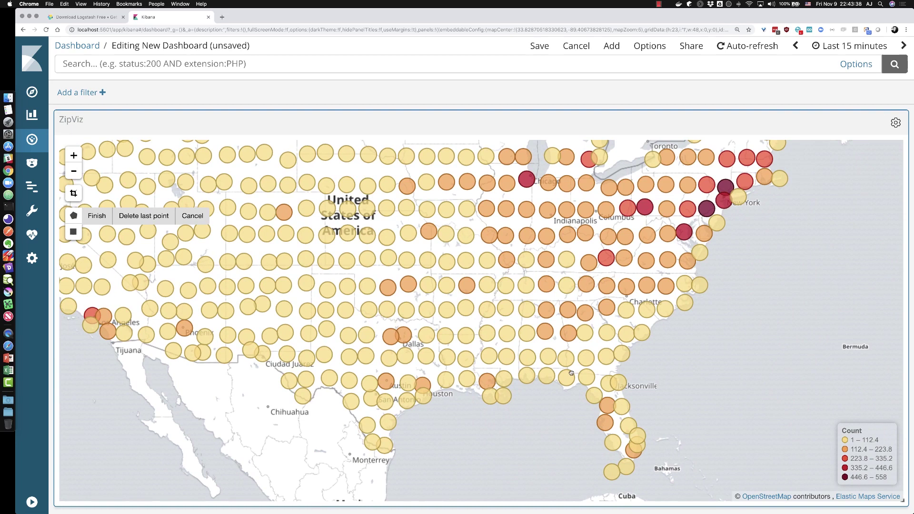
pyautogui.click(618, 375)
pyautogui.click(632, 354)
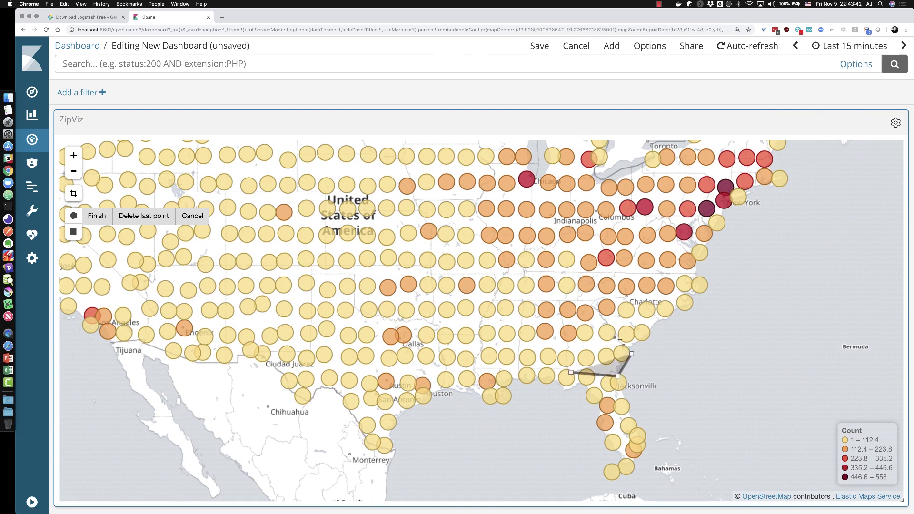
pyautogui.click(619, 340)
pyautogui.click(604, 321)
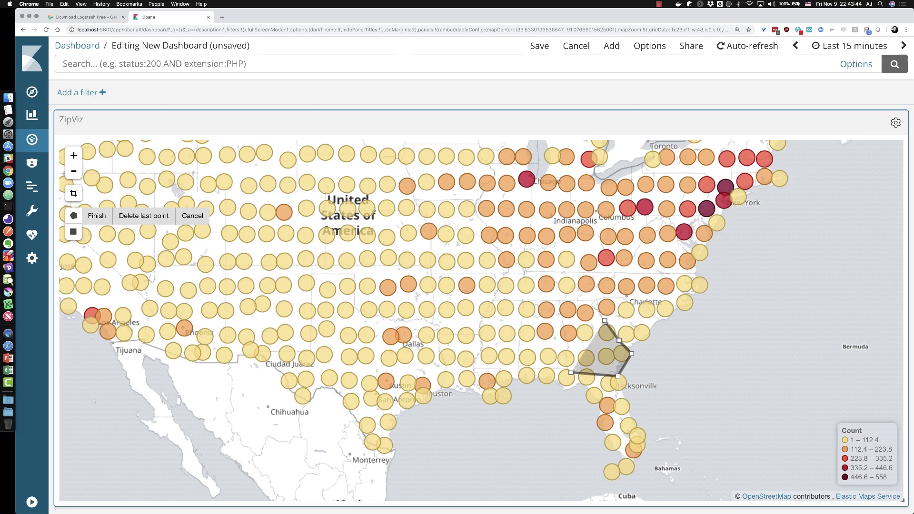
pyautogui.click(595, 308)
pyautogui.click(589, 301)
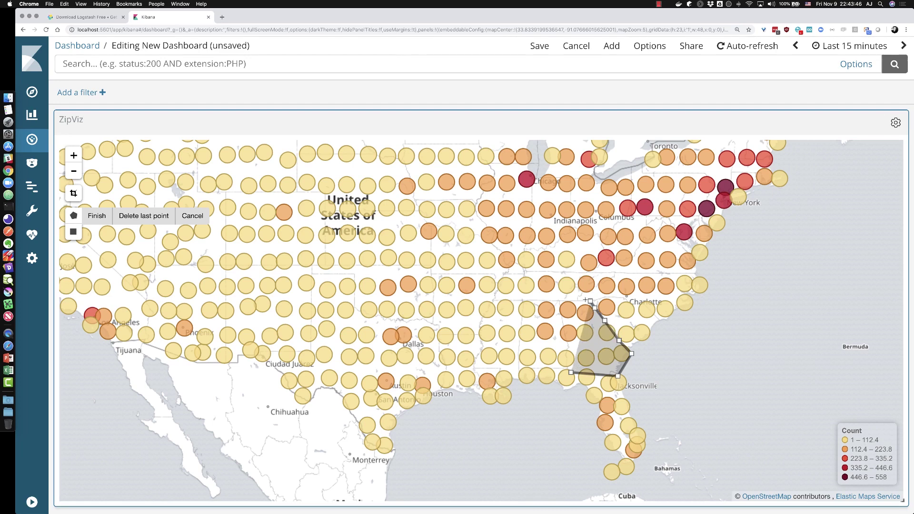
pyautogui.click(562, 300)
pyautogui.click(559, 300)
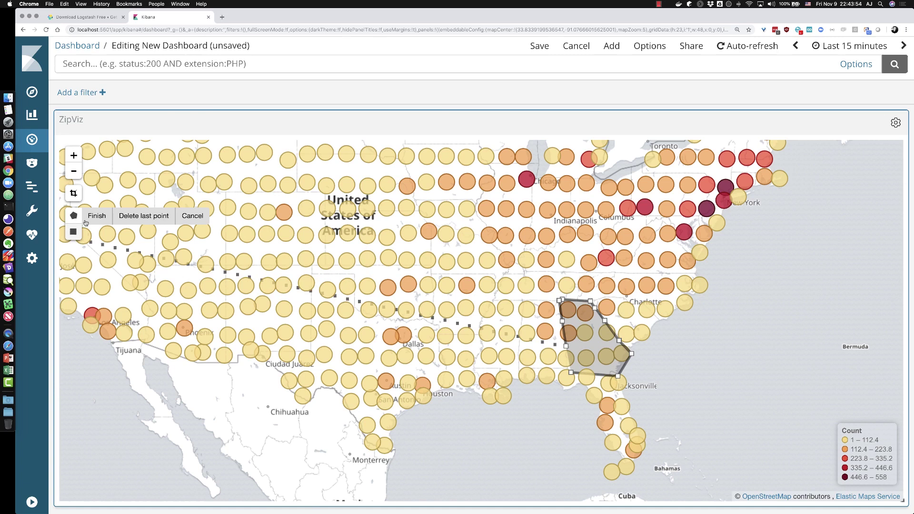
pyautogui.click(100, 215)
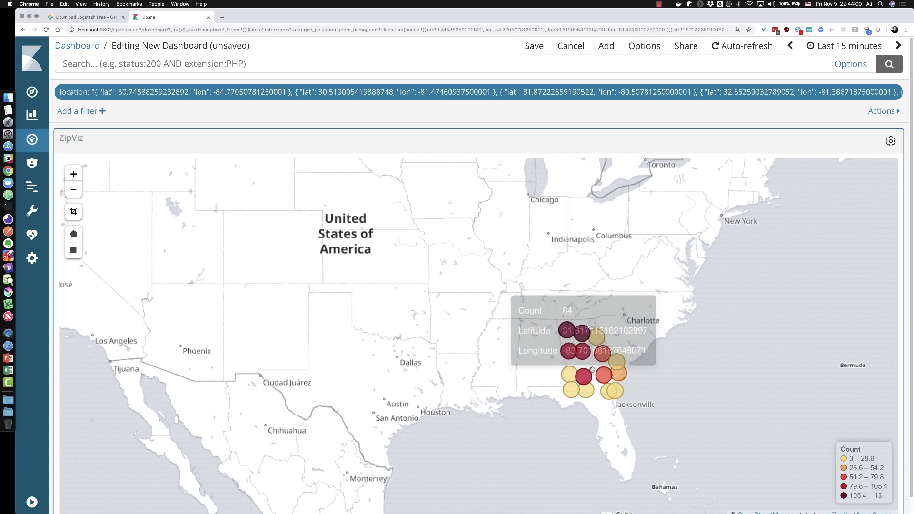
# - Zoom in and centre the map on the filtered Georgia zip points
pyautogui.scroll(2, 615, 376)
pyautogui.moveTo(615, 376); pyautogui.dragTo(561, 365)
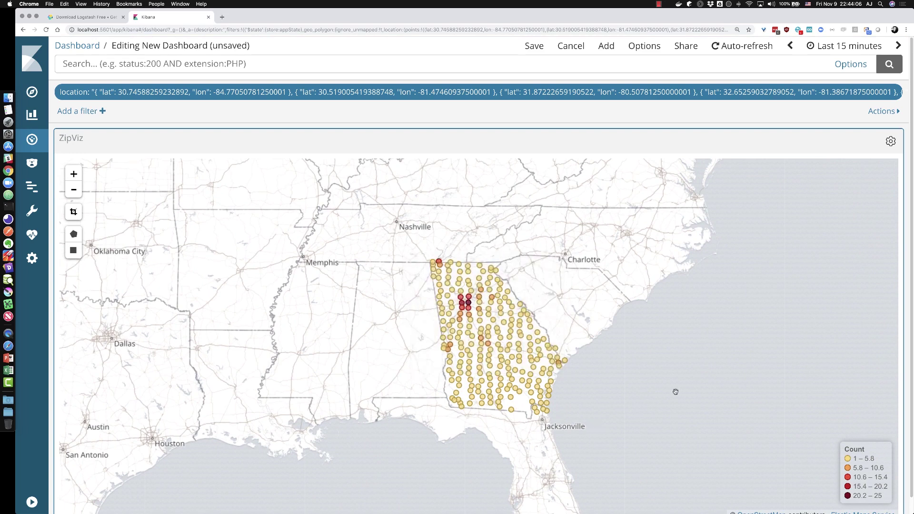
pyautogui.moveTo(492, 349)
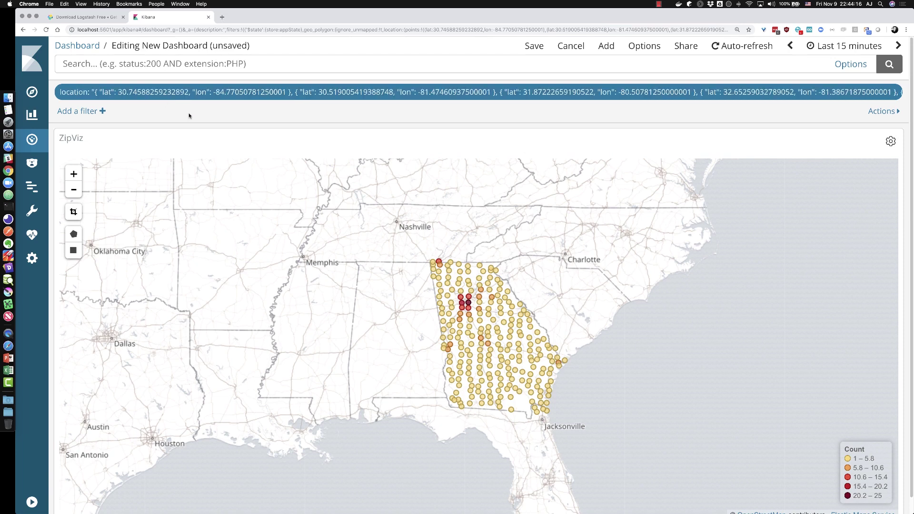
pyautogui.moveTo(432, 265)
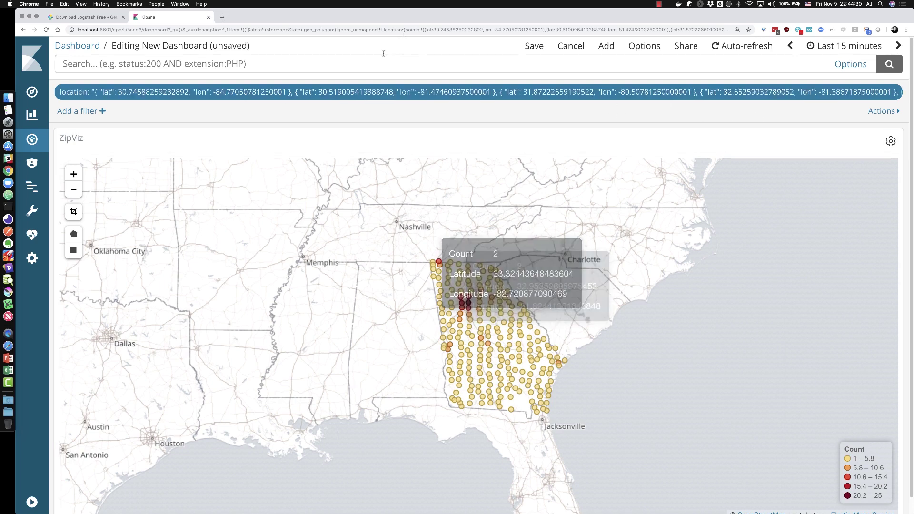
pyautogui.moveTo(161, 98)
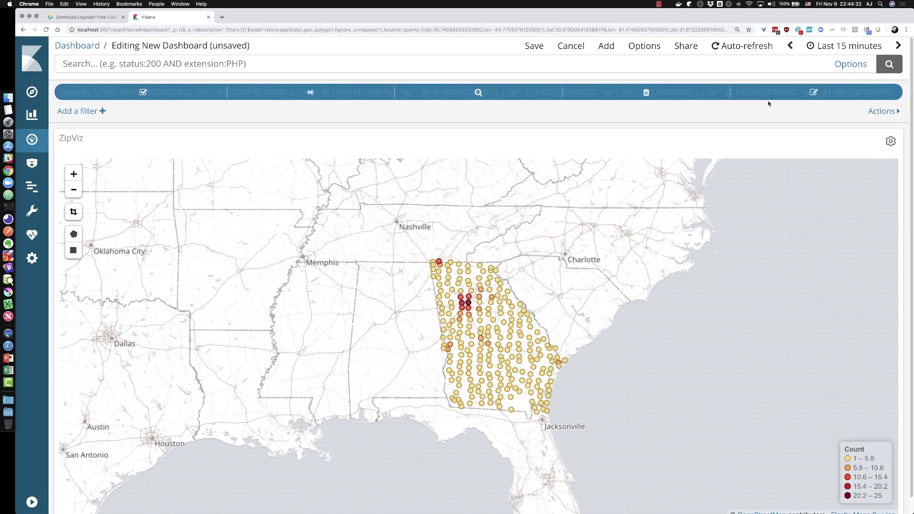
pyautogui.click(812, 92)
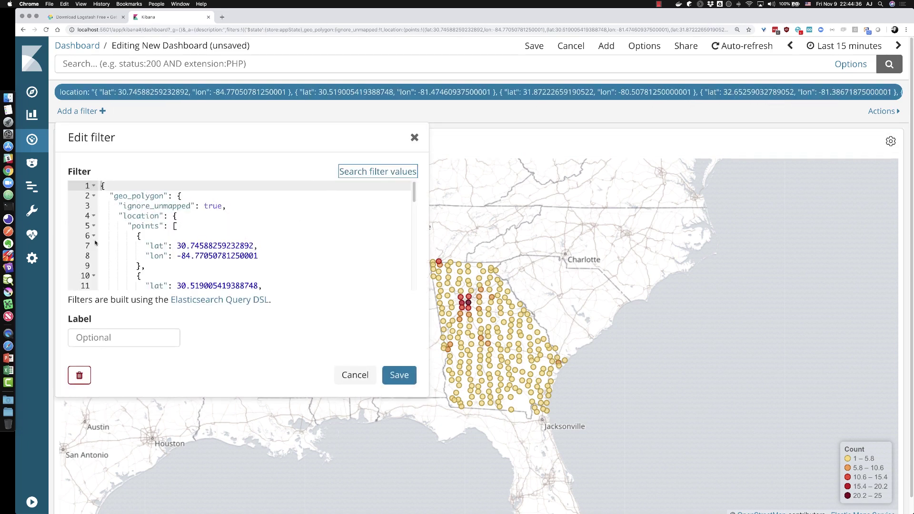
# - Toggle the filter editor back to Query DSL and scroll through the geo_polygon definition
pyautogui.click(374, 172)
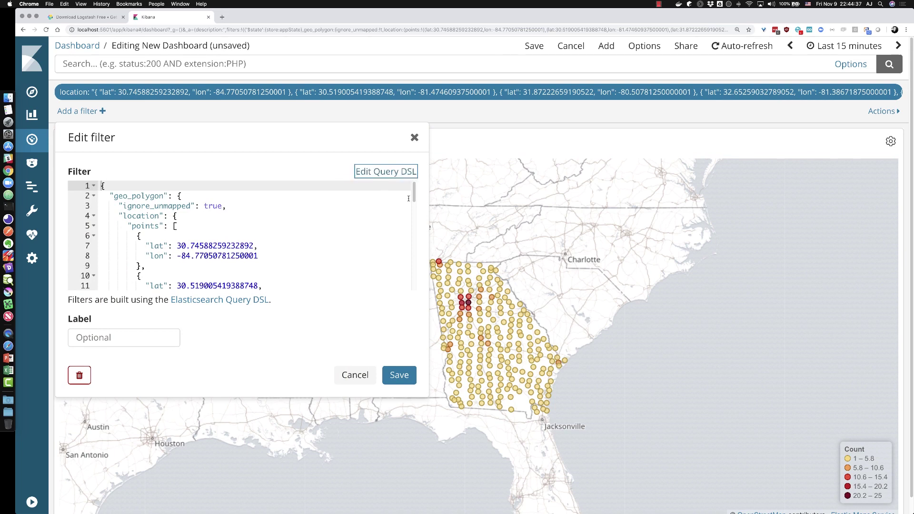
pyautogui.click(379, 173)
pyautogui.scroll(-20, 184, 206)
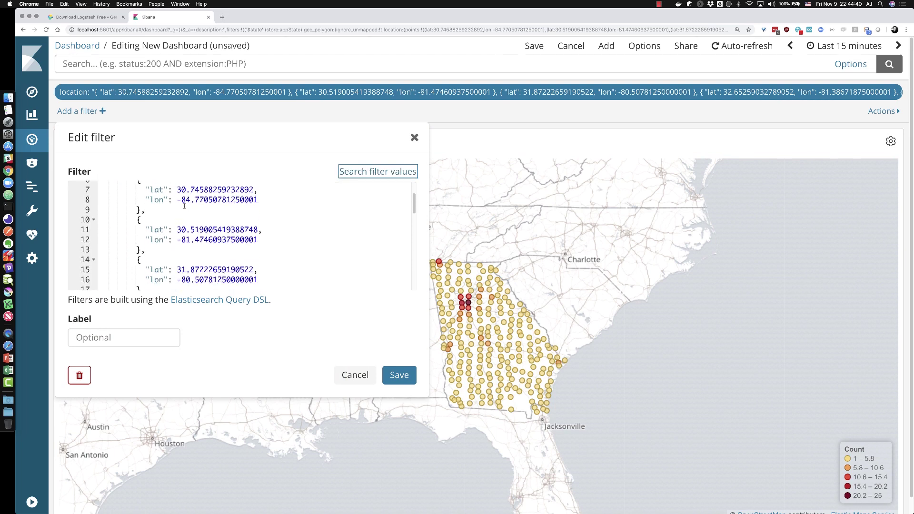
pyautogui.scroll(-2, 185, 208)
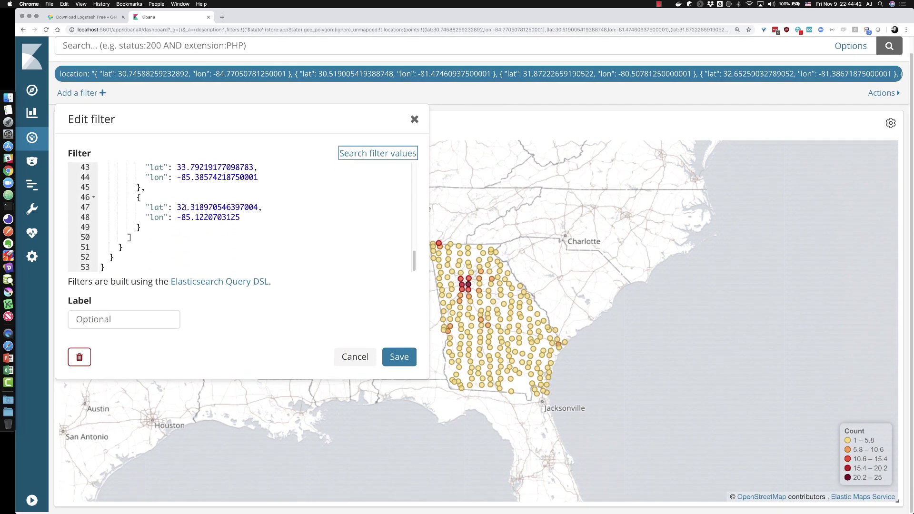
pyautogui.scroll(15, 185, 208)
pyautogui.scroll(4, 183, 207)
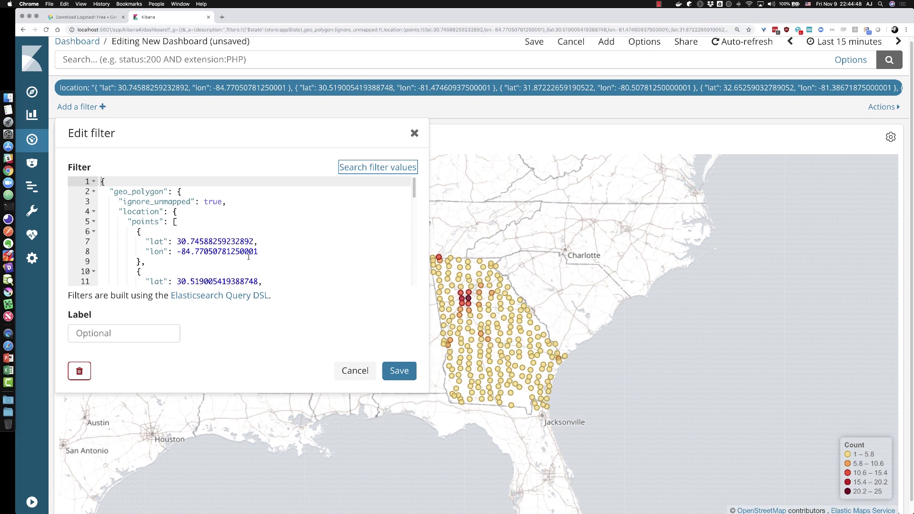
pyautogui.scroll(-3, 248, 257)
pyautogui.scroll(1, 247, 257)
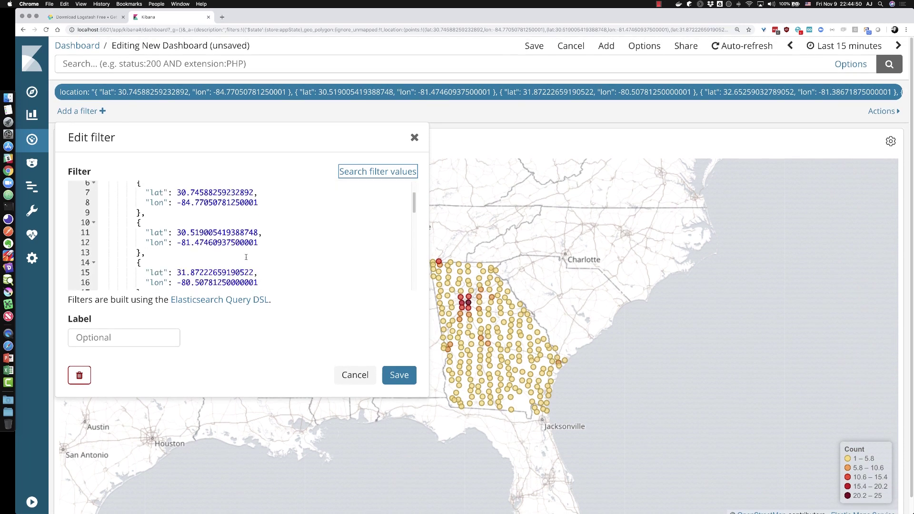
pyautogui.scroll(-10, 246, 257)
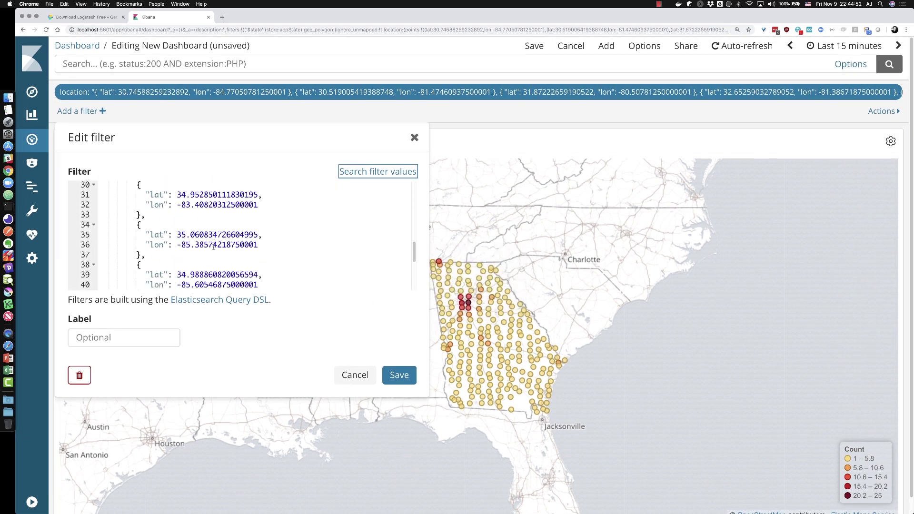
pyautogui.scroll(-6, 214, 246)
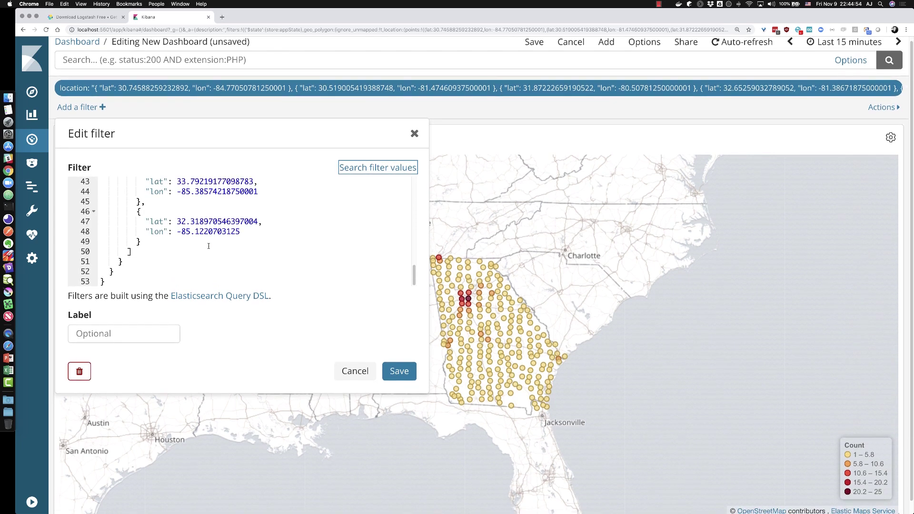
# - Save the polygon filter unchanged and zoom the map closer on Georgia's points
pyautogui.click(399, 372)
pyautogui.moveTo(415, 362); pyautogui.dragTo(361, 330)
pyautogui.scroll(2, 365, 318)
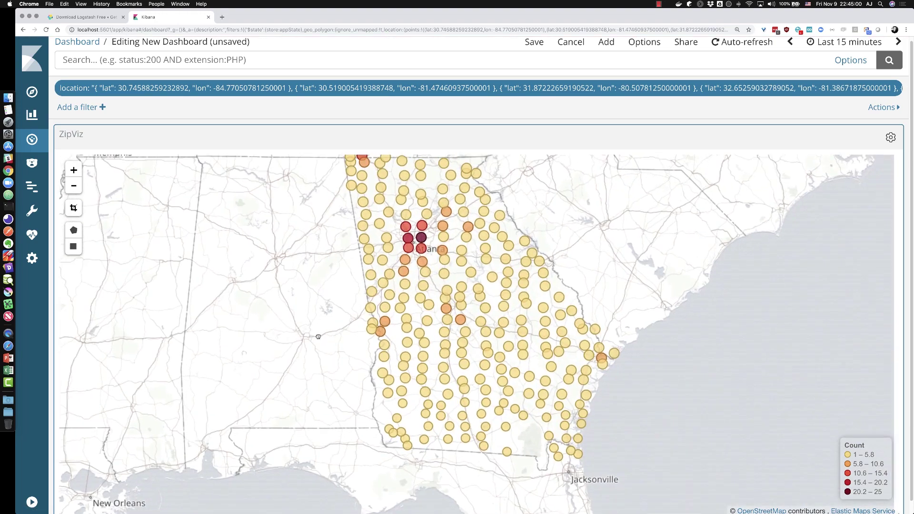